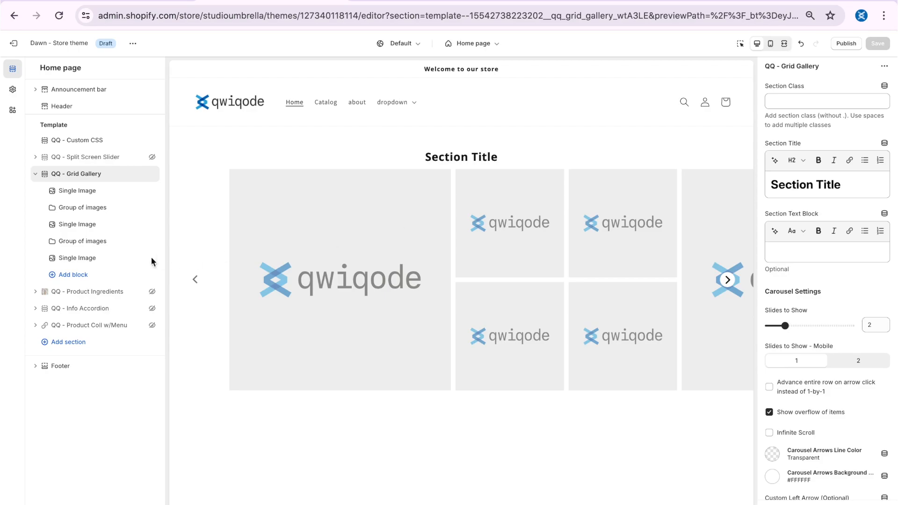
Assign the library photo of hands holding white foam to the gallery's first single image block
mouse_move(78, 199)
left_click(74, 193)
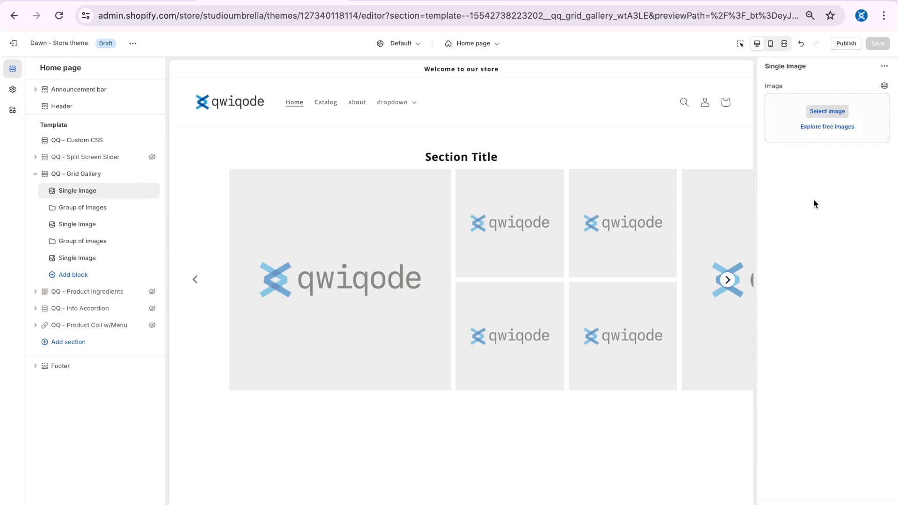
left_click(828, 111)
left_click(503, 252)
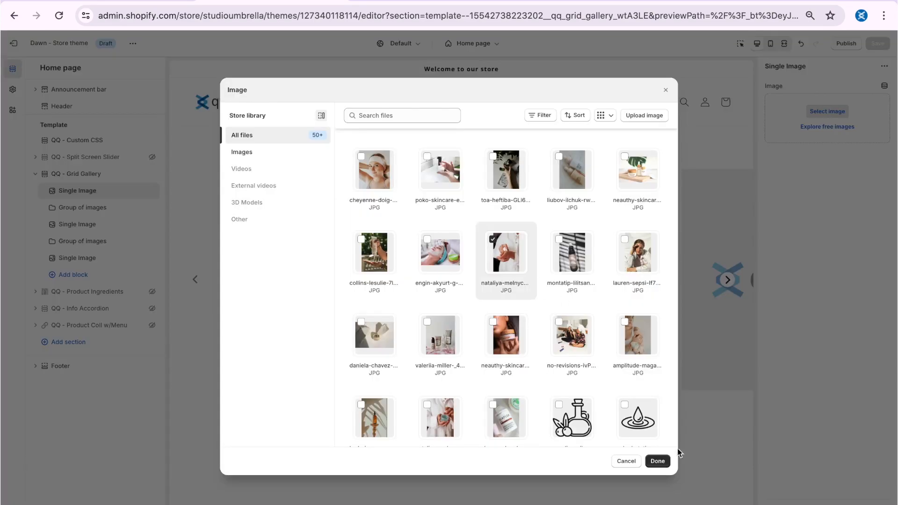
left_click(657, 462)
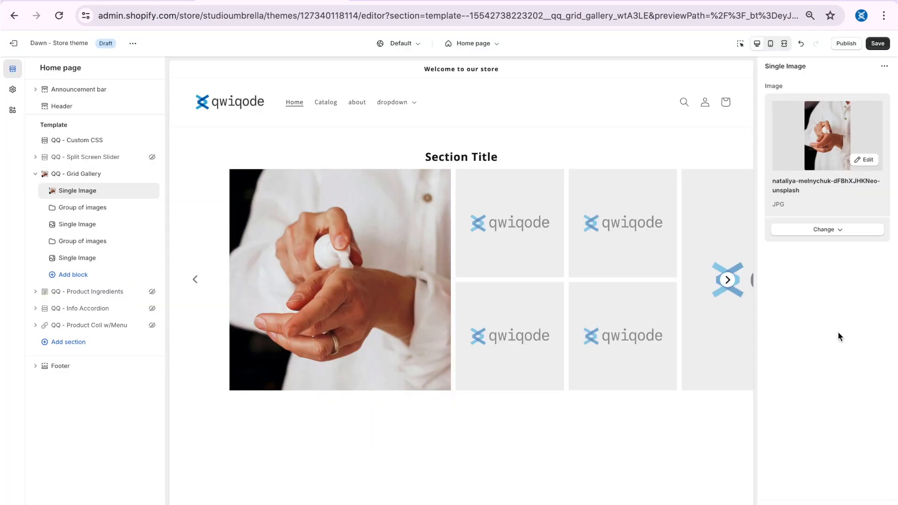
Try each Media Dimensions layout on the first group of images and return to Four square Images
left_click(75, 207)
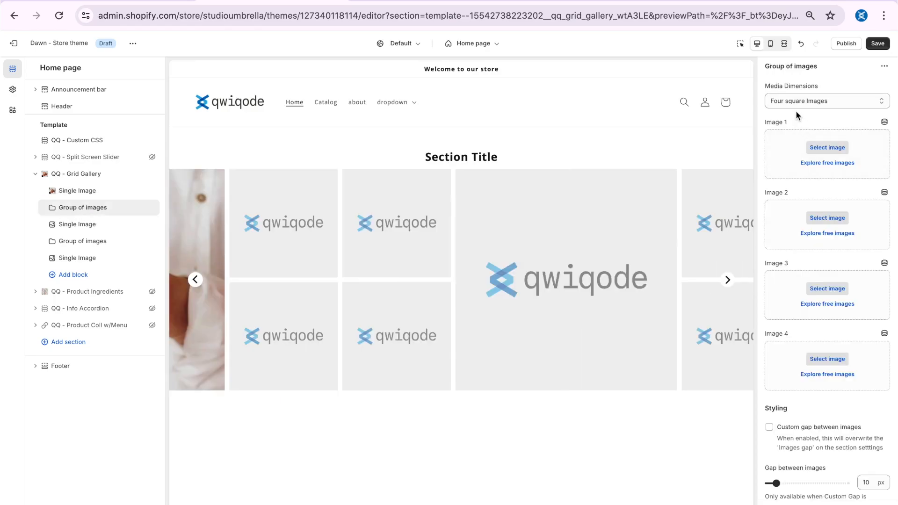
left_click_drag(766, 86, 828, 86)
left_click(800, 117)
left_click(812, 102)
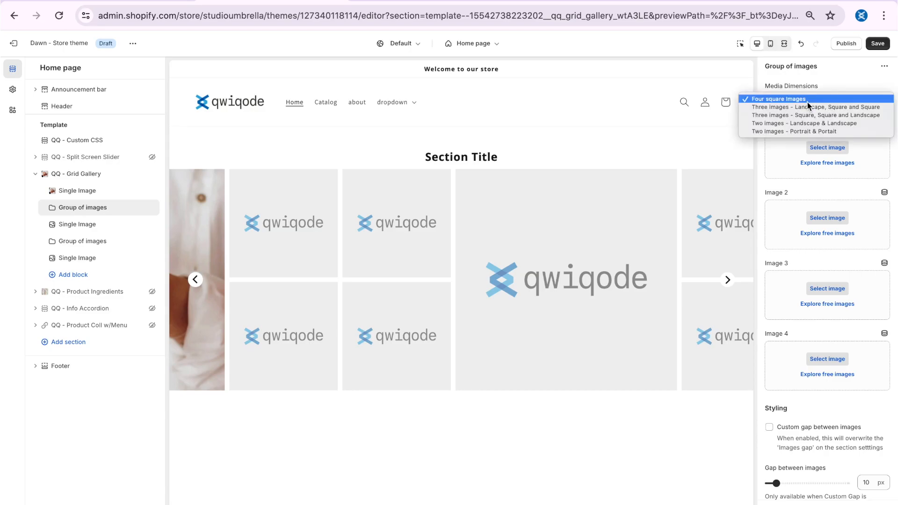
left_click(812, 107)
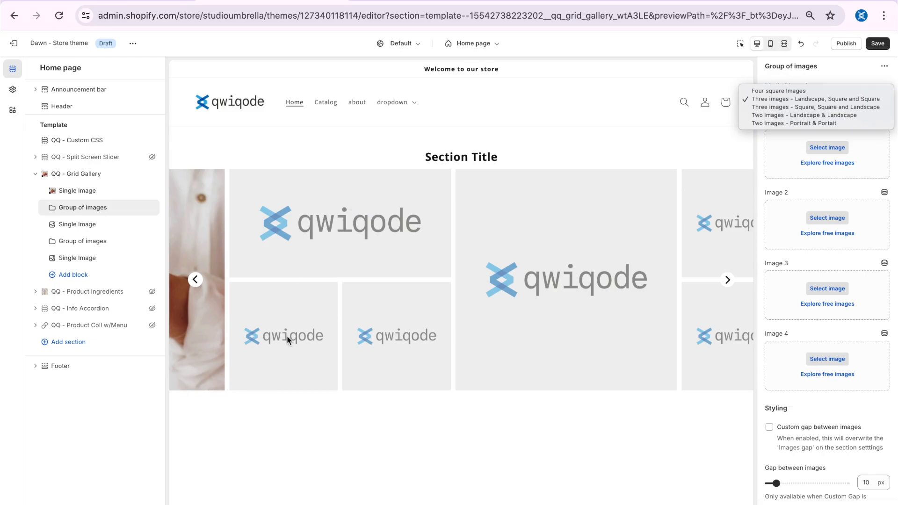
left_click(798, 107)
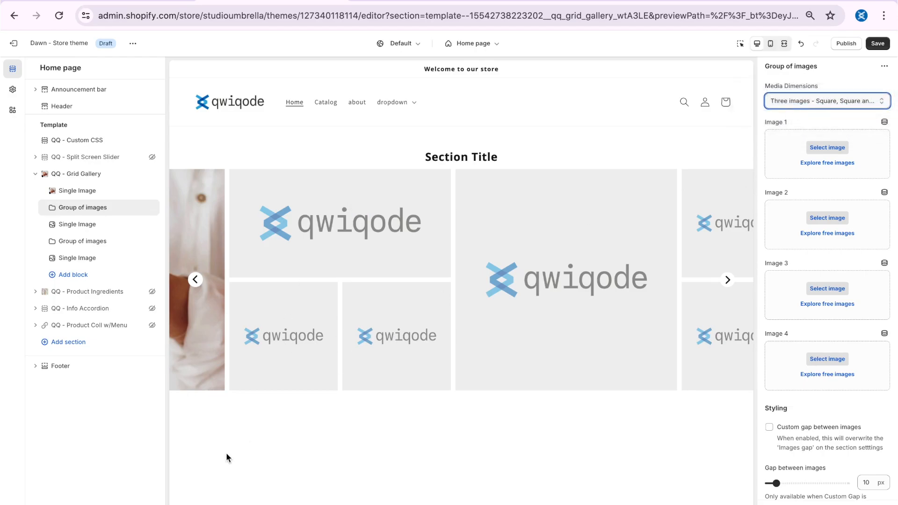
left_click(829, 102)
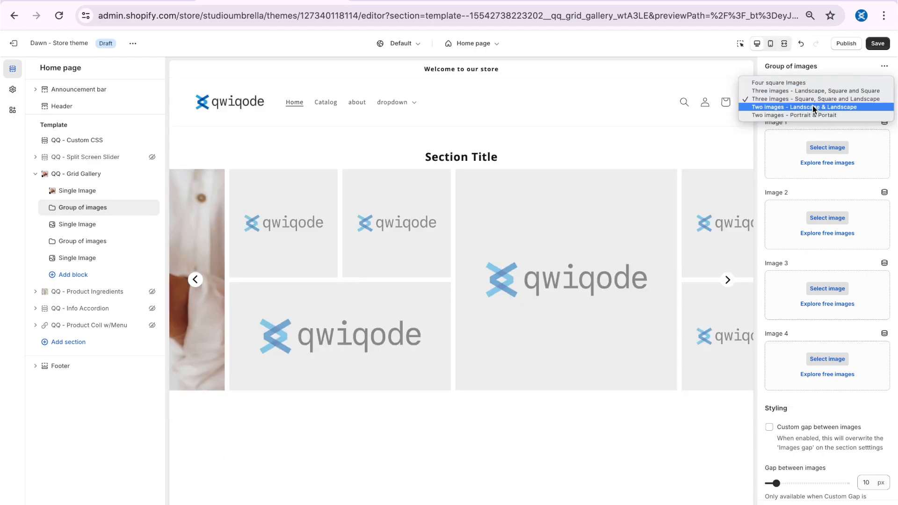
left_click(817, 107)
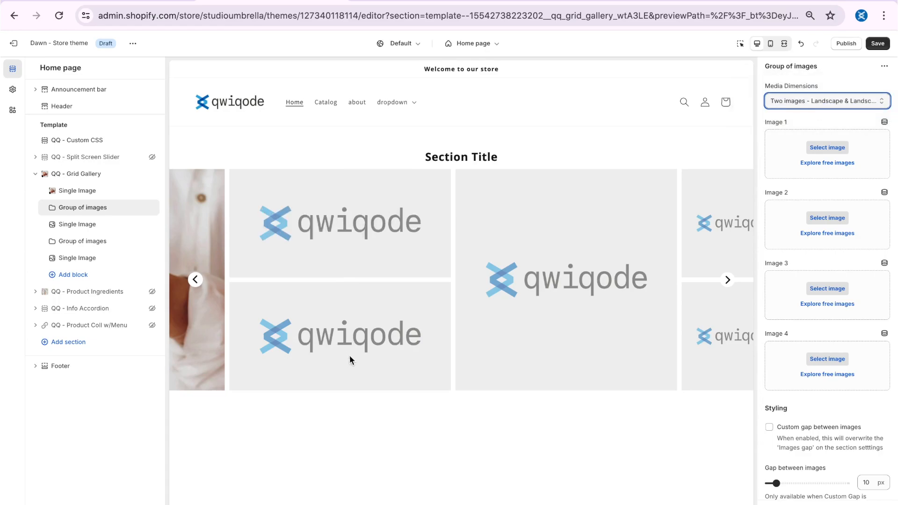
left_click(879, 102)
left_click(823, 108)
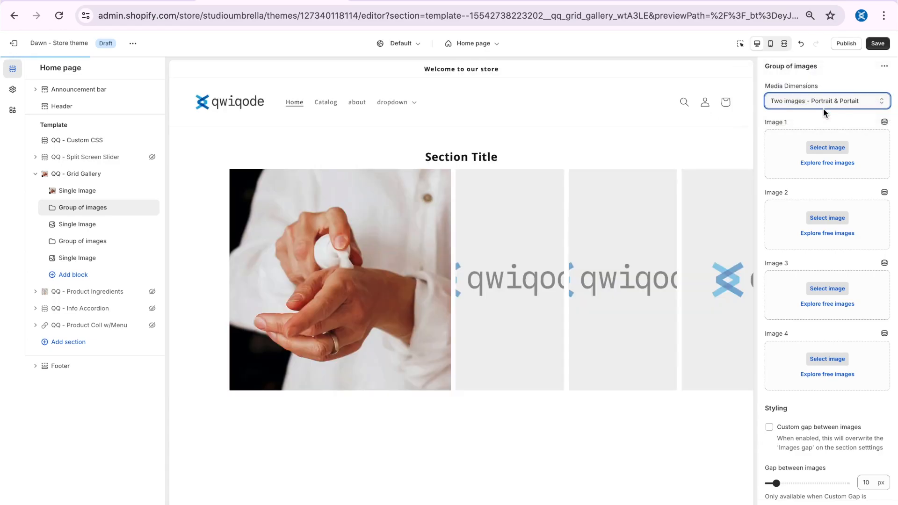
left_click(827, 102)
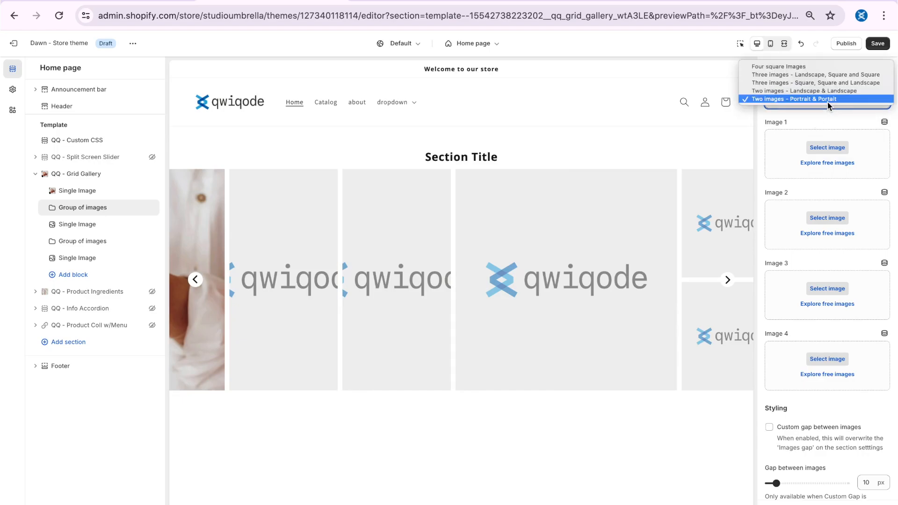
left_click(821, 65)
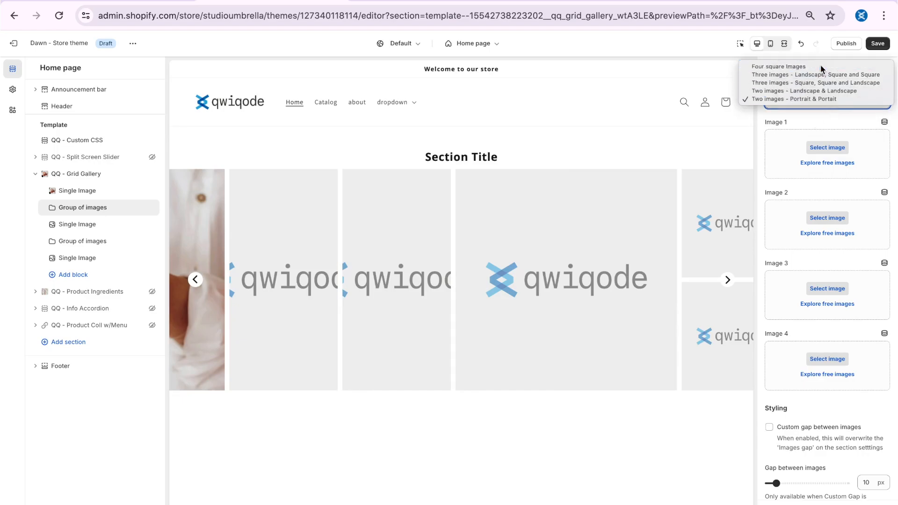
In the first group of images, set Image 1 to the hand-mirror photo and Image 2 to the kalos-skincare photo
left_click(827, 147)
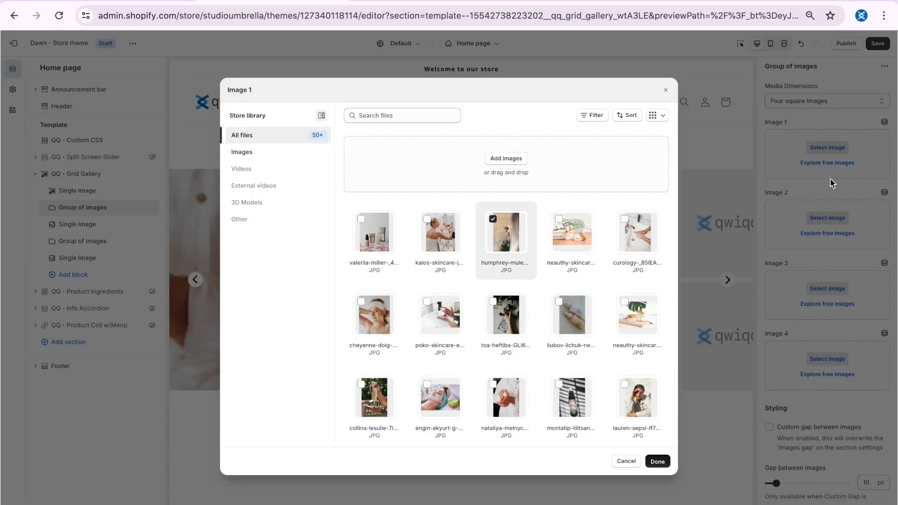
left_click(656, 460)
left_click(827, 318)
left_click(441, 228)
left_click(657, 459)
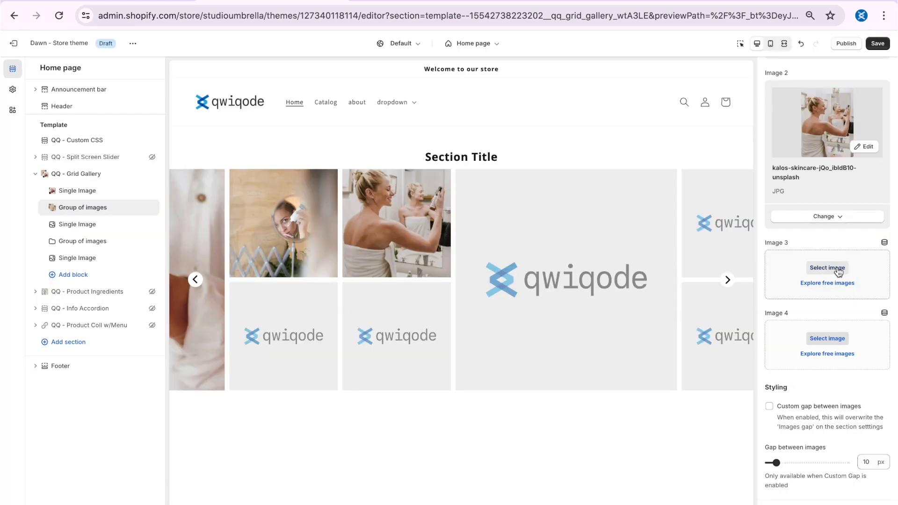
Set Image 3 to the neauthy-skincare product photo and Image 4 to the poko-skincare hands photo
left_click(827, 268)
left_click(591, 281)
left_click(657, 459)
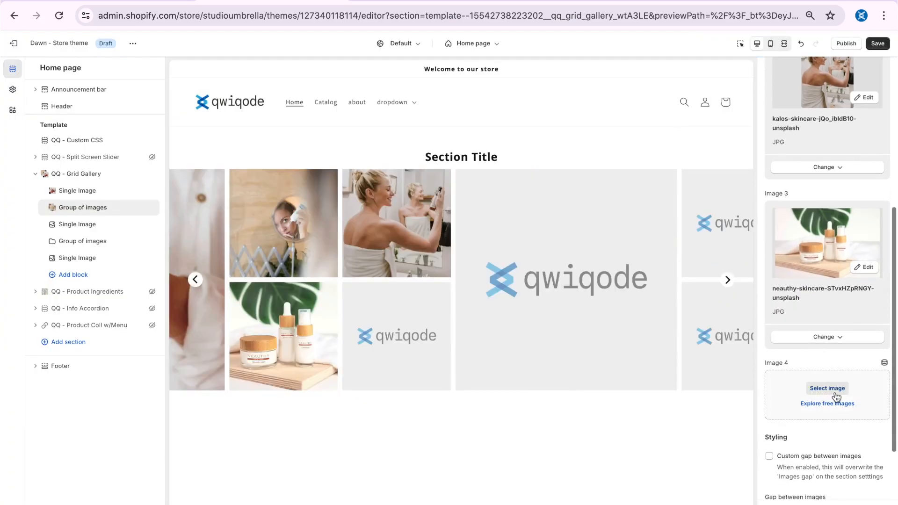
left_click(827, 388)
left_click(442, 304)
left_click(657, 459)
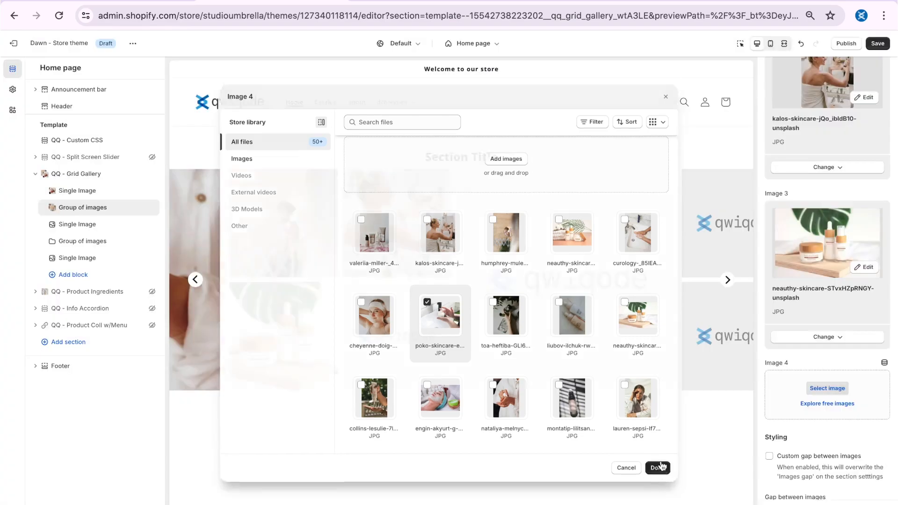
Enable the custom gap for this group of images, try a 0 px gap and settle on 20 px
scroll(786, 414, "down", 3)
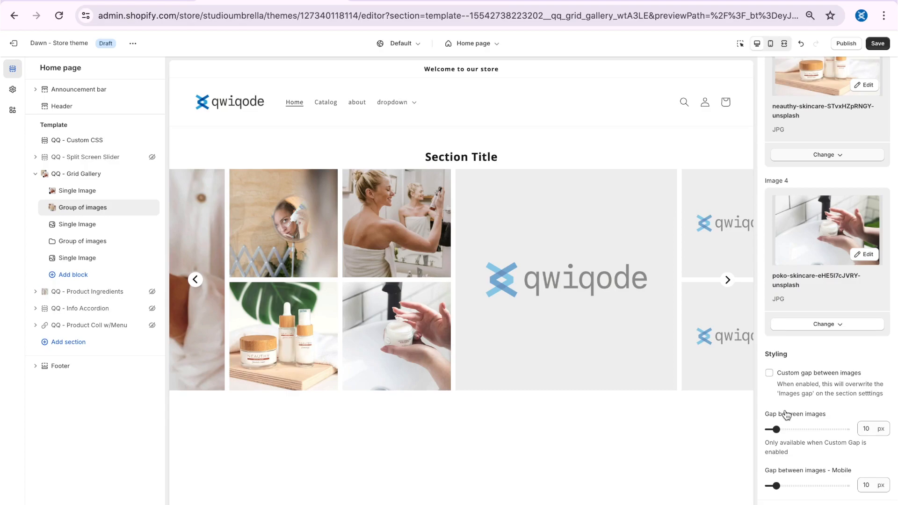
left_click(769, 373)
left_click_drag(773, 428, 762, 429)
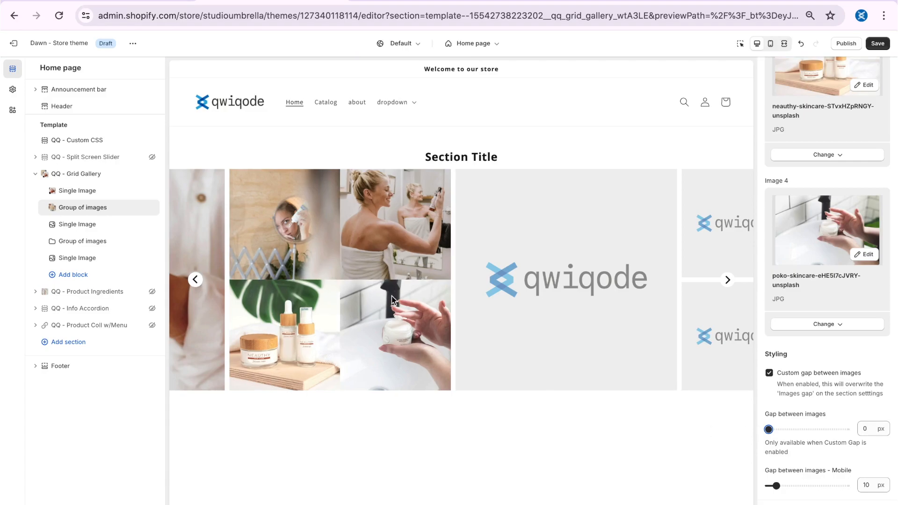
left_click_drag(769, 428, 784, 429)
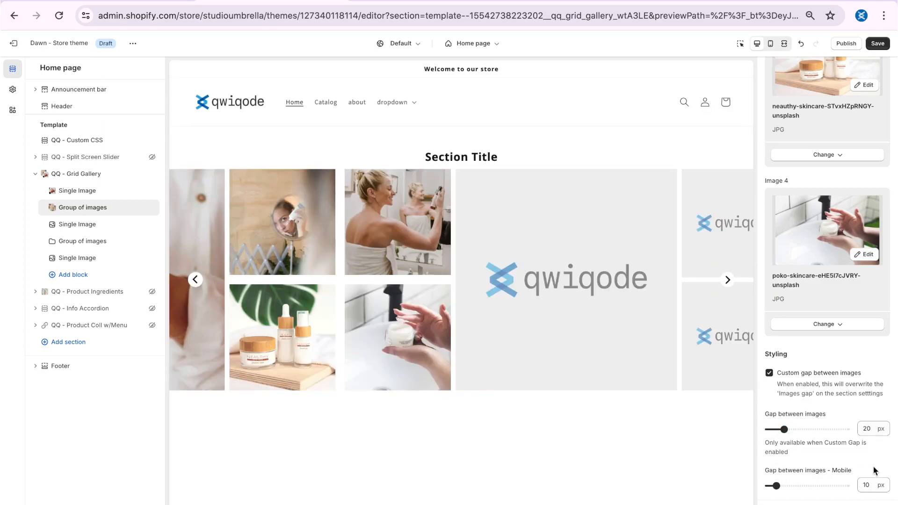
Set the group's mobile gap between images to 30 px in the mobile preview, and return to the desktop preview
left_click(771, 43)
left_click_drag(776, 486, 792, 485)
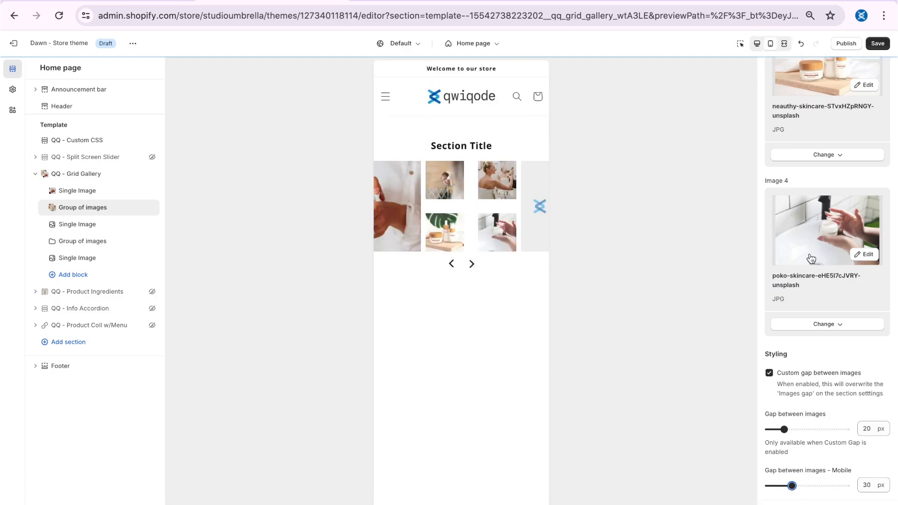
left_click(757, 44)
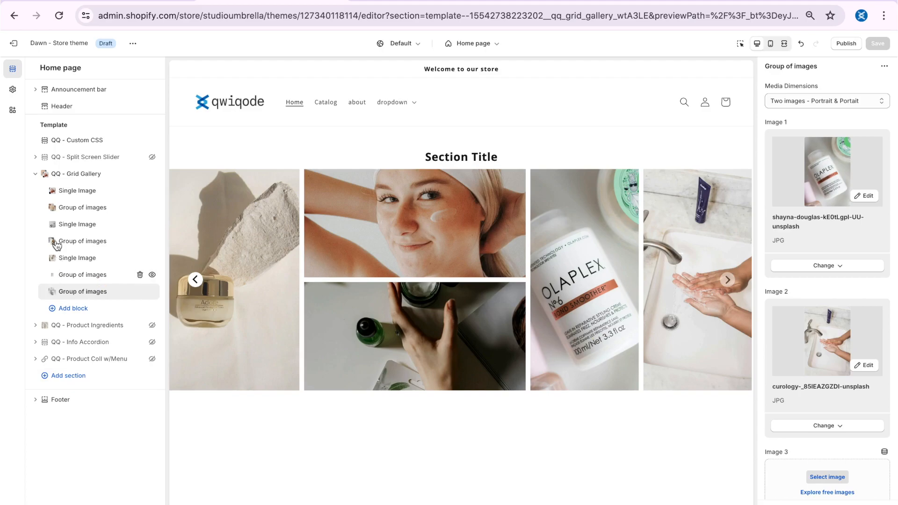
Move the two-landscape group of images directly below the first single image and browse the carousel to check the order
left_click_drag(55, 277, 52, 206)
left_click(196, 279)
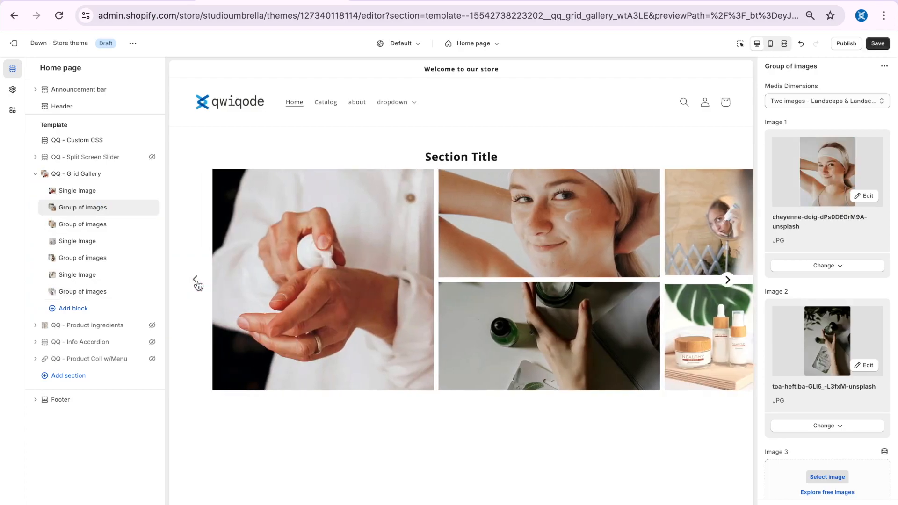
left_click(728, 281)
left_click(728, 281)
left_click(729, 282)
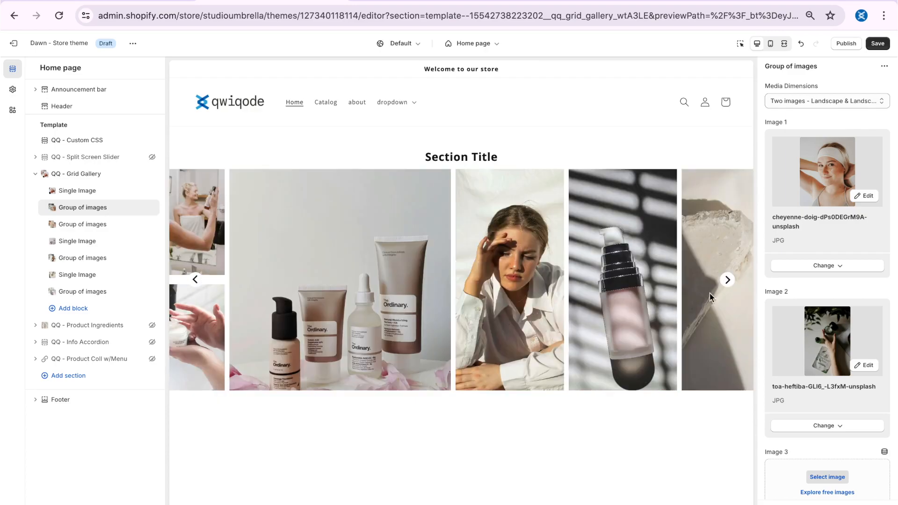
left_click(83, 208)
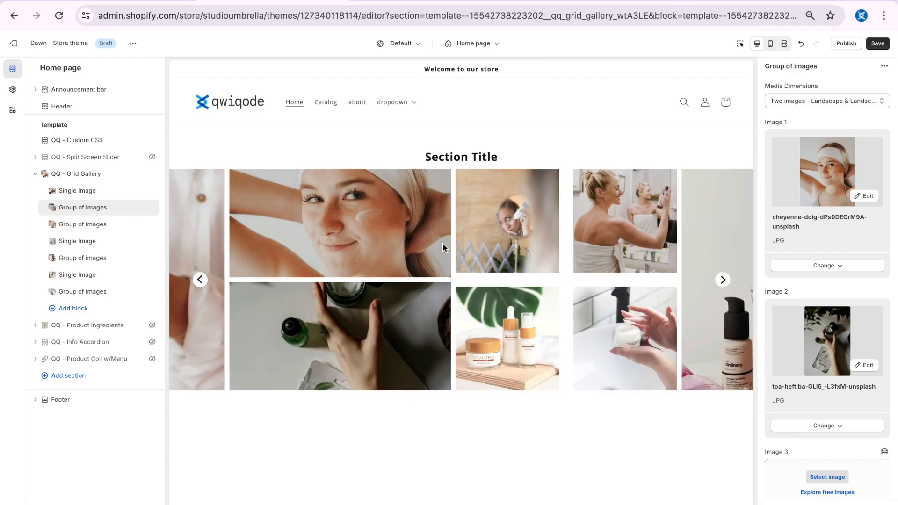
Set the Grid Gallery section title to "Radiant Glow" and its text block to "Take Charge and Reveal Your Best Skin Yet"
left_click(66, 176)
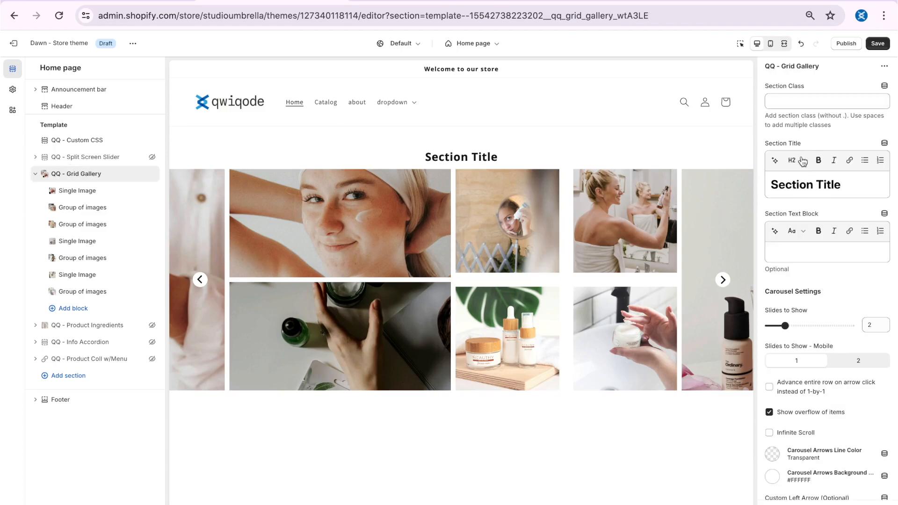
left_click_drag(848, 184, 763, 187)
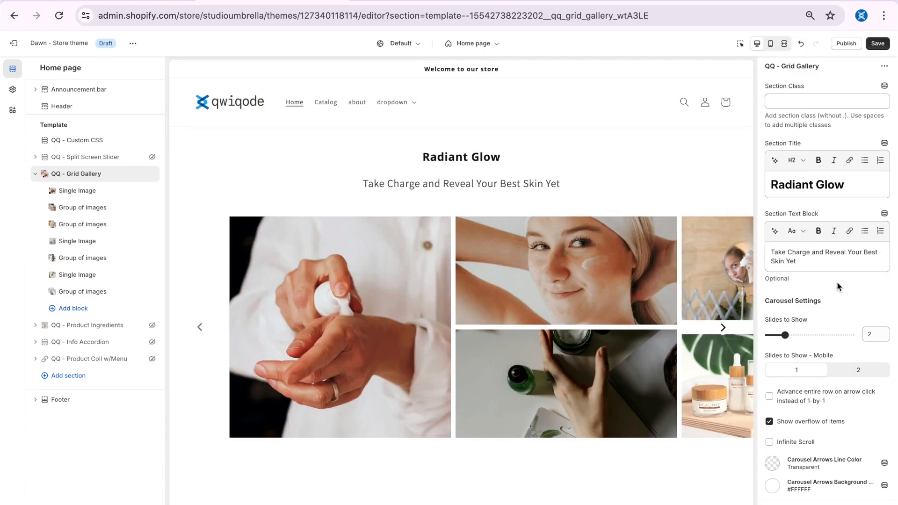
Try showing 6 slides in the carousel and return the number of slides to 2
scroll(837, 283, "down", 3)
scroll(838, 282, "down", 3)
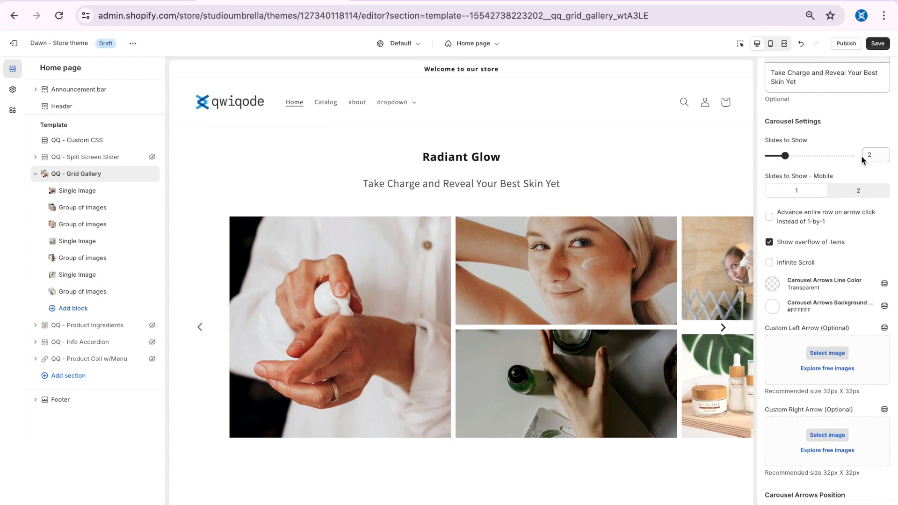
left_click(851, 156)
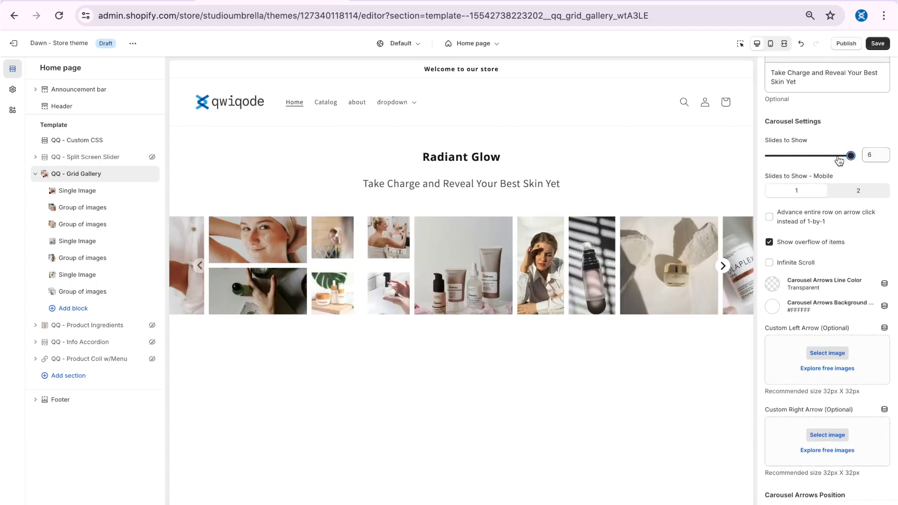
left_click_drag(850, 157, 785, 156)
Set the mobile slides to show to 2, check the mobile preview and return to the desktop preview
scroll(819, 253, "down", 1)
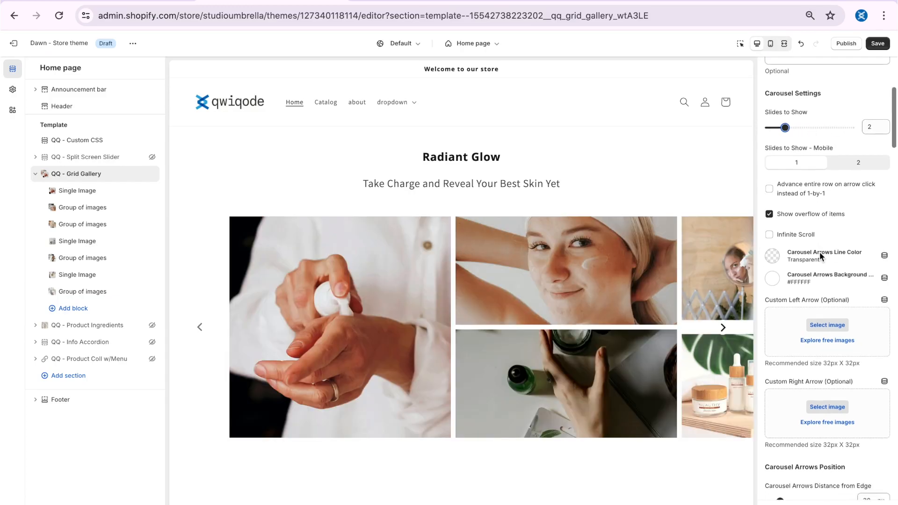
left_click(770, 43)
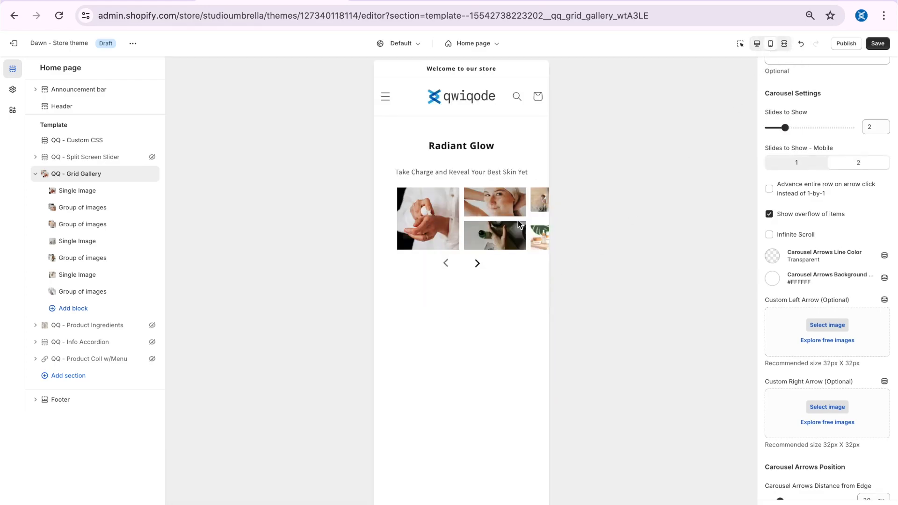
left_click(757, 44)
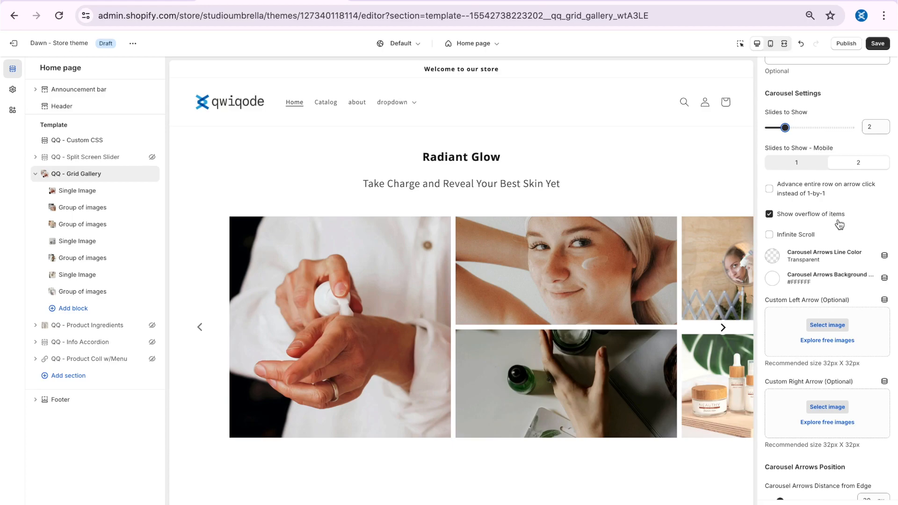
Try the gallery without overflow of items, and turn the overflow on again
left_click(769, 214)
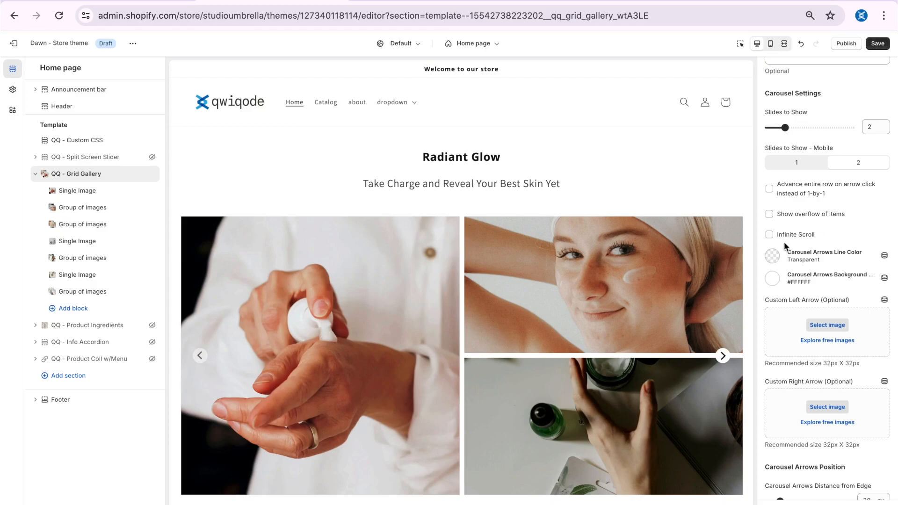
left_click(768, 215)
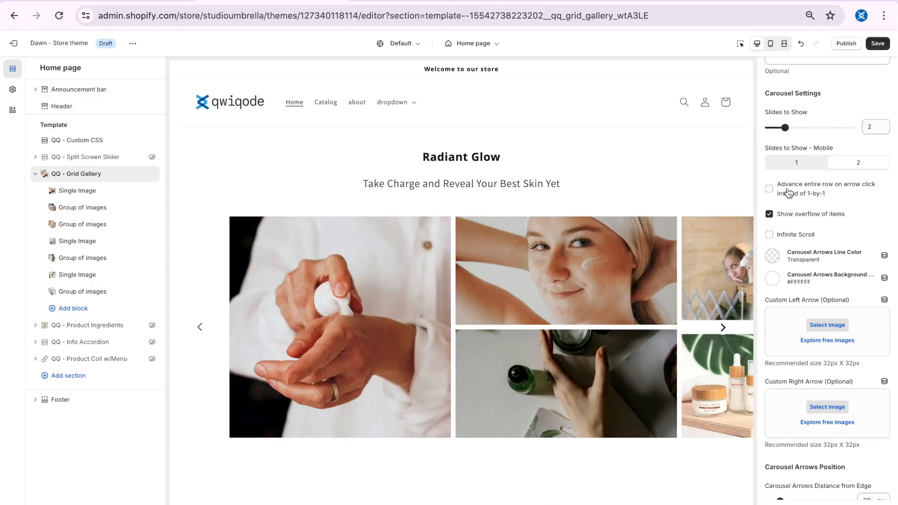
Test advancing the carousel by one slide, and enable advancing the entire row on arrow click
left_click(723, 328)
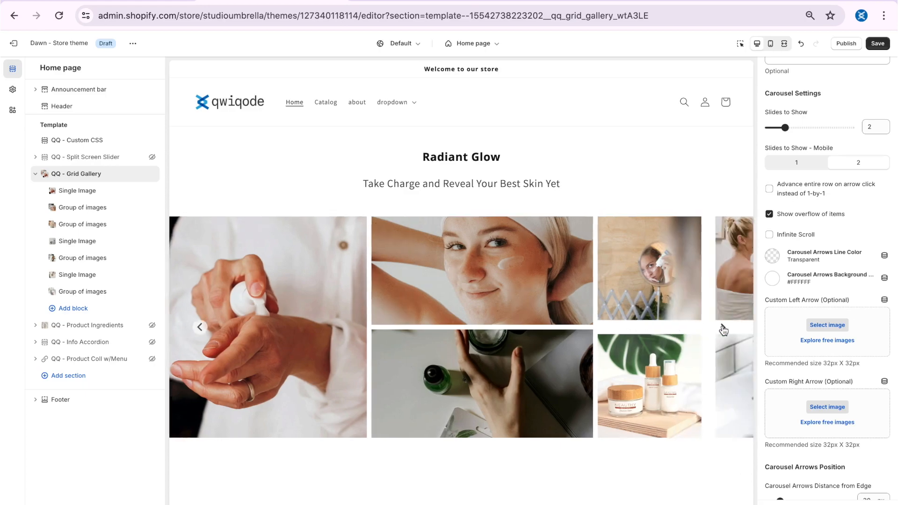
left_click(769, 188)
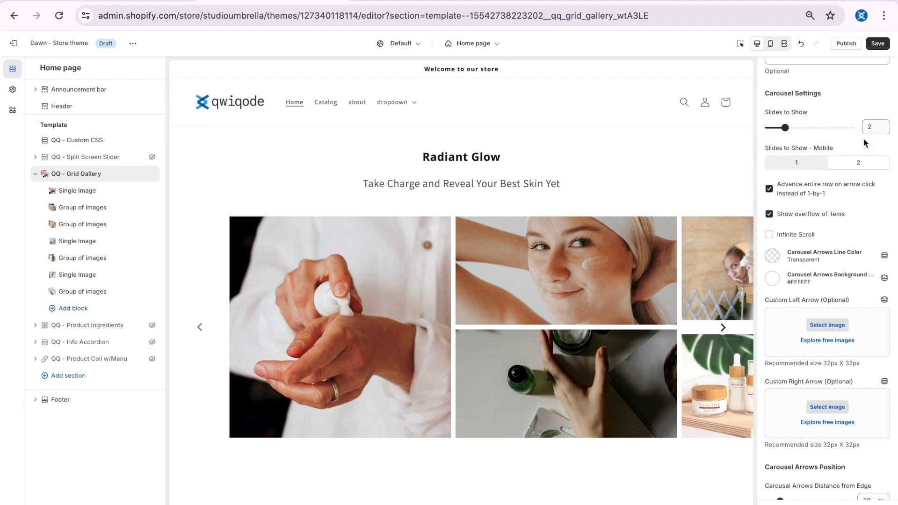
Test advancing the carousel by entire rows, and turn off advancing the entire row on arrow click
left_click(723, 330)
left_click(724, 330)
left_click(724, 330)
mouse_move(785, 128)
left_mouse_down()
mouse_move(801, 127)
mouse_move(785, 127)
left_mouse_up()
left_click(769, 189)
Enable infinite scroll for the carousel, and test it by moving through the slides forward and backward
scroll(776, 215, "down", 1)
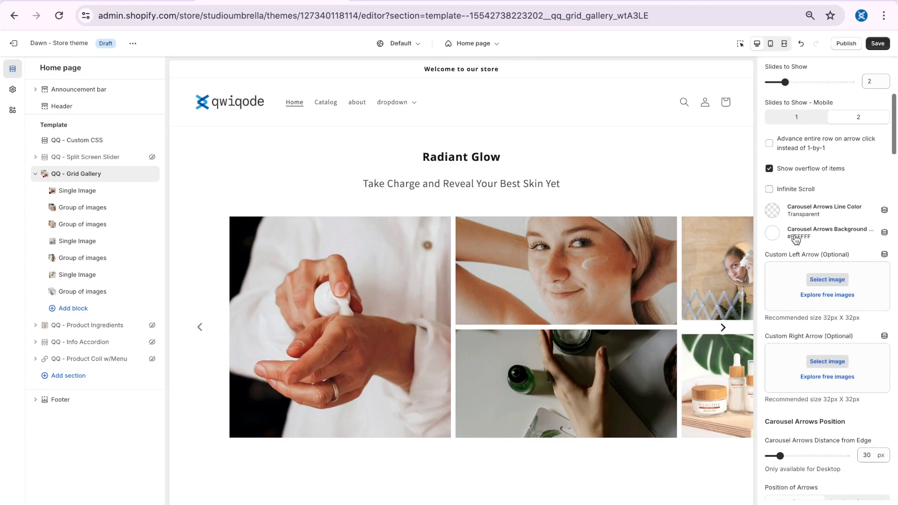
left_click(795, 189)
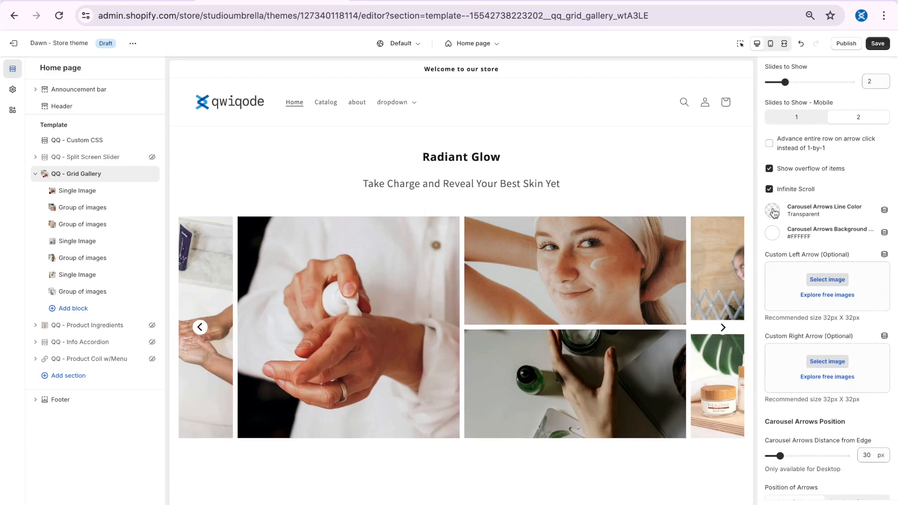
left_click(725, 327)
left_click(724, 327)
left_click(724, 330)
left_click(724, 331)
left_click(724, 330)
left_click(724, 329)
left_click(724, 330)
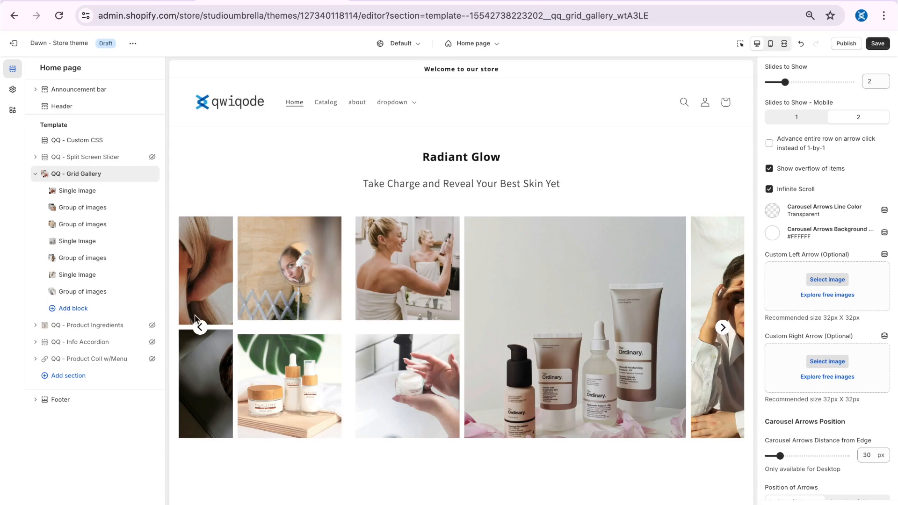
left_click(199, 327)
left_click(200, 327)
left_click(200, 327)
Set the carousel arrows' line color to #FFFFFF and their background color to #D28E87
scroll(771, 150, "down", 2)
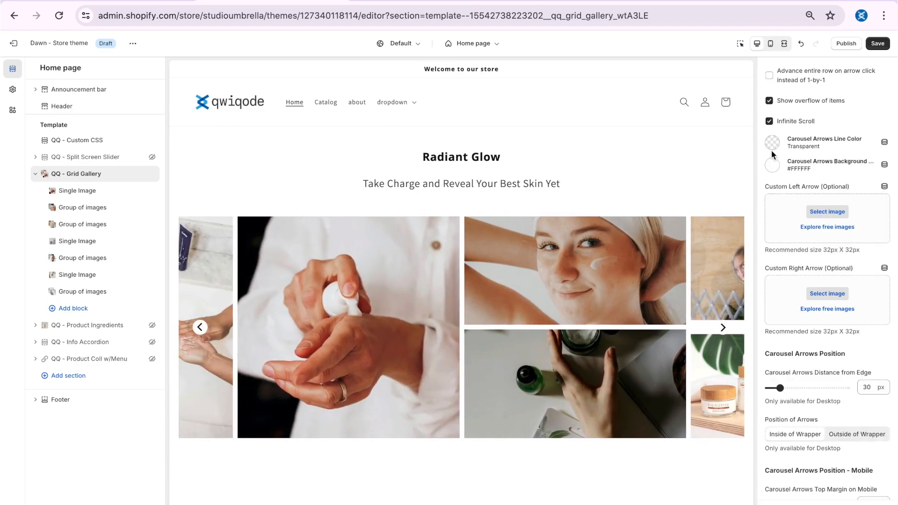
scroll(771, 150, "down", 1)
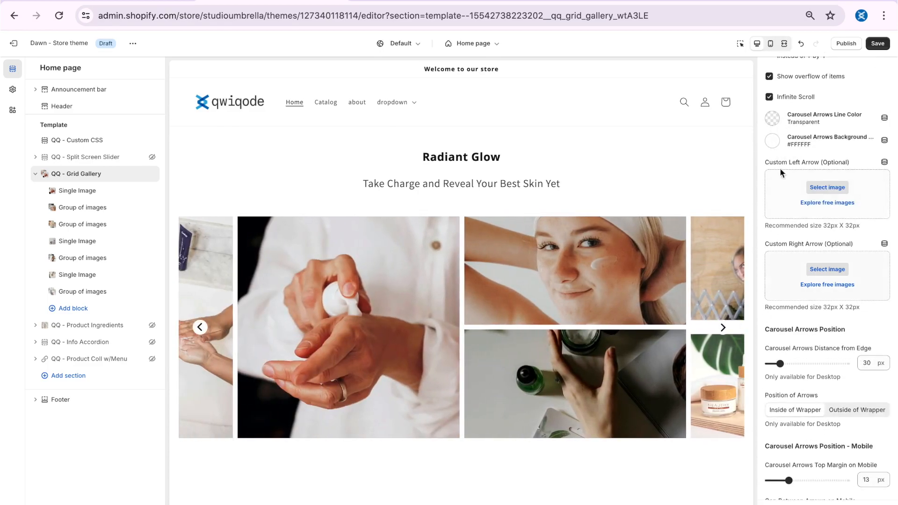
left_click(772, 118)
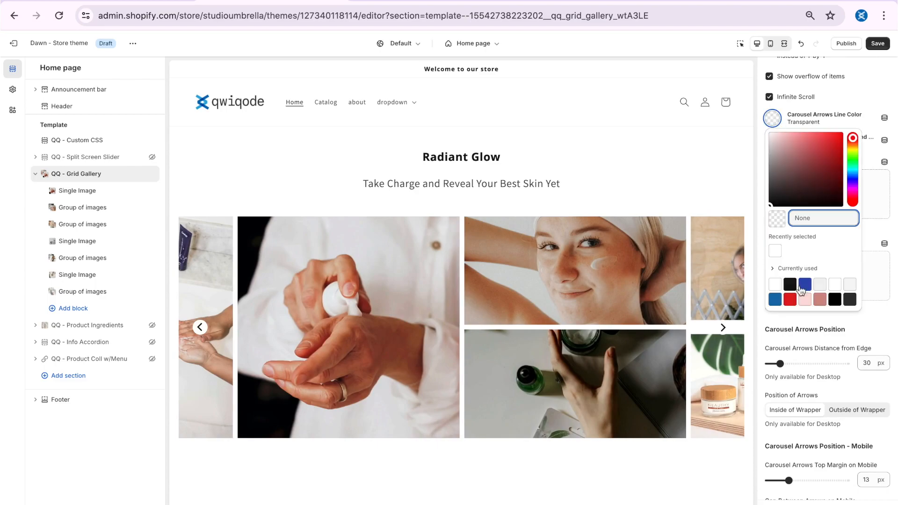
left_click(775, 284)
left_click(773, 141)
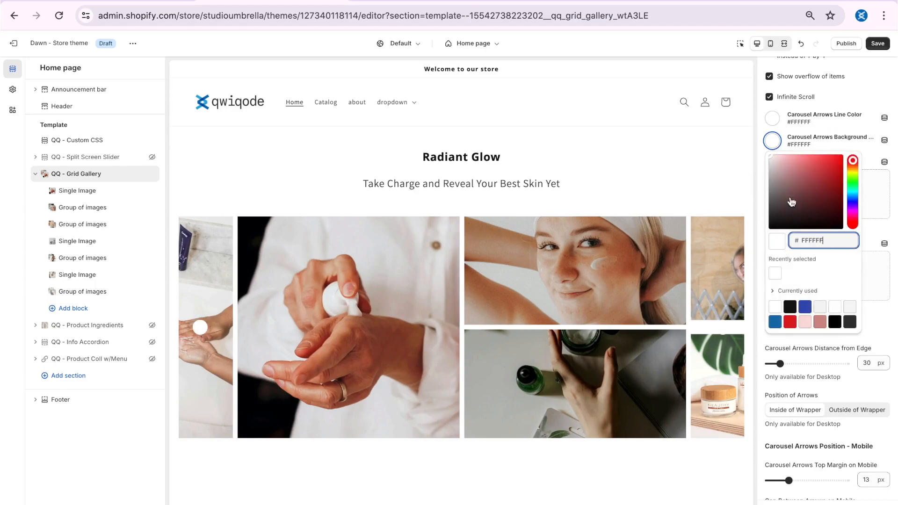
left_click(820, 321)
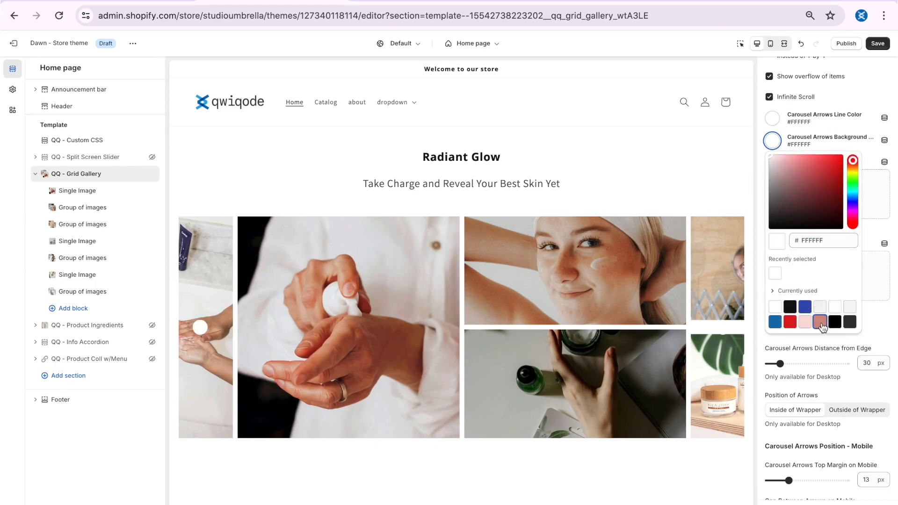
left_click(760, 189)
Try the hydratation image from the store library as the custom left arrow
scroll(760, 189, "down", 1)
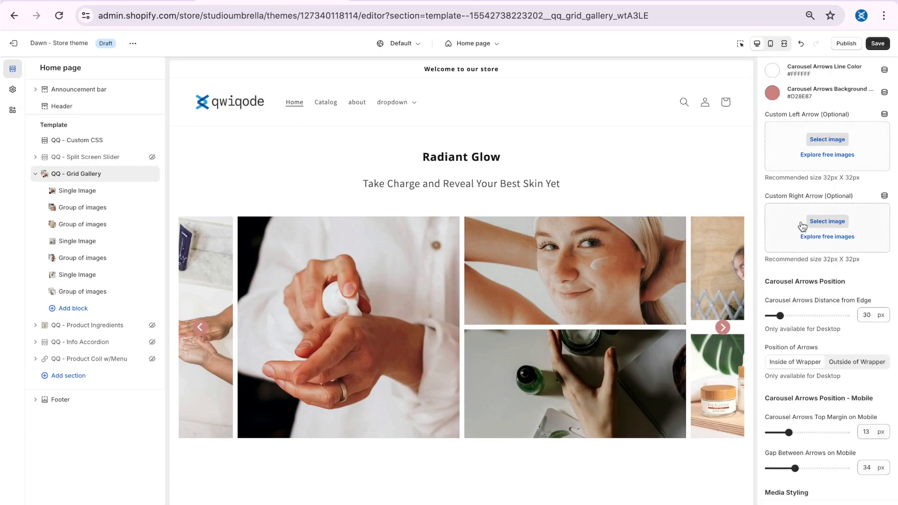
left_click(827, 139)
scroll(566, 279, "down", 1)
scroll(566, 279, "down", 2)
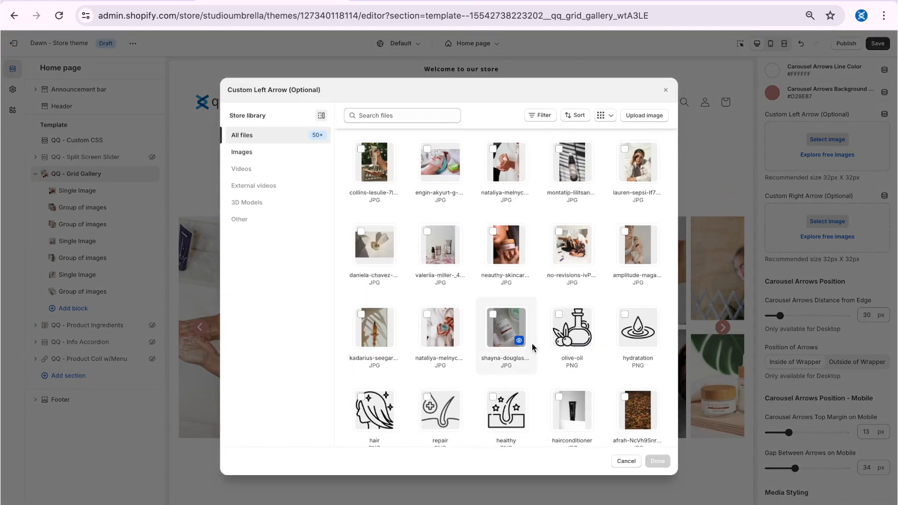
left_click(645, 332)
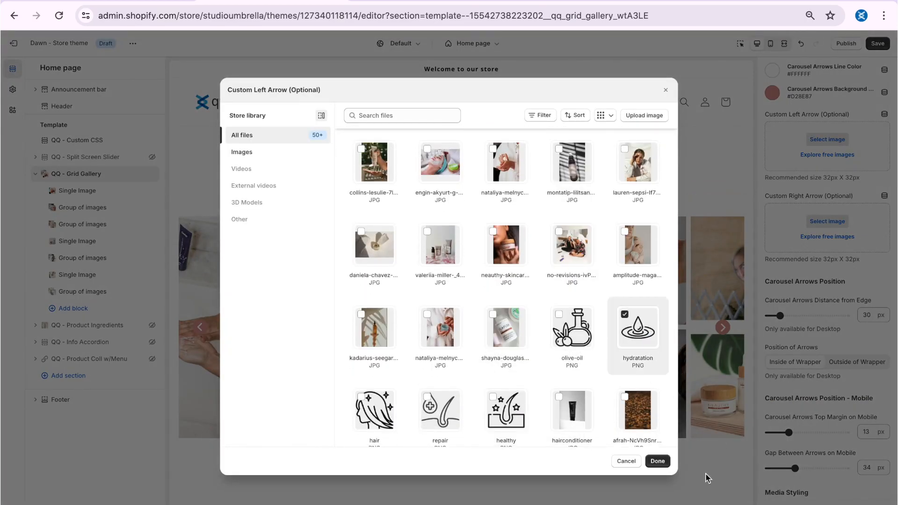
left_click(657, 461)
Try the healthy image as the custom right arrow, and remove it again
left_click(827, 311)
scroll(524, 325, "down", 3)
left_click(508, 369)
left_click(657, 460)
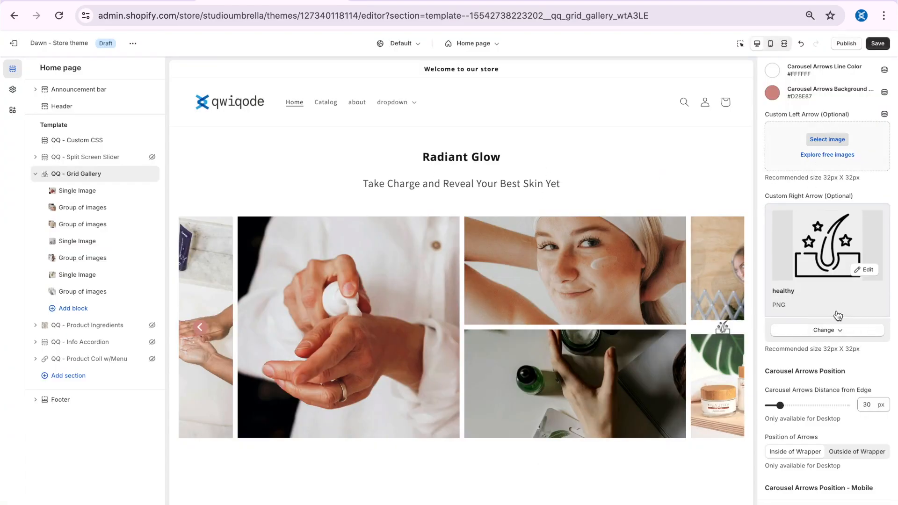
left_click(825, 331)
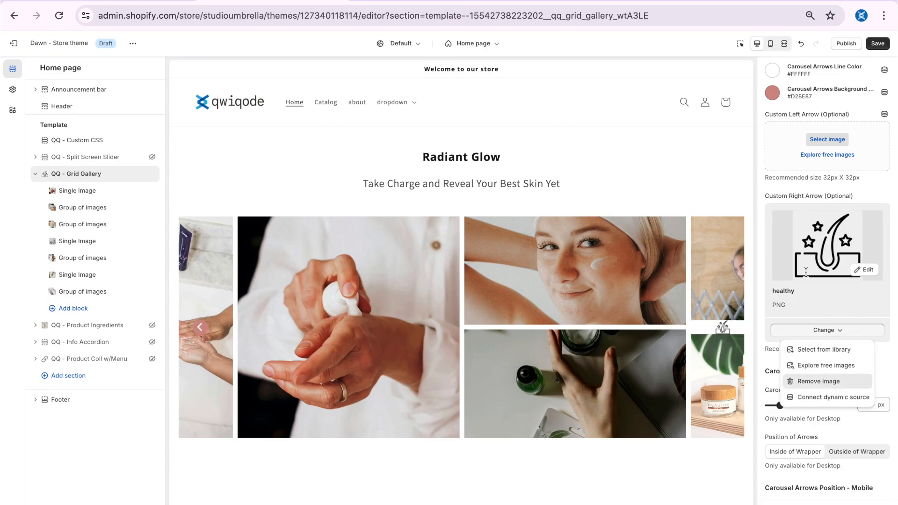
left_click(825, 381)
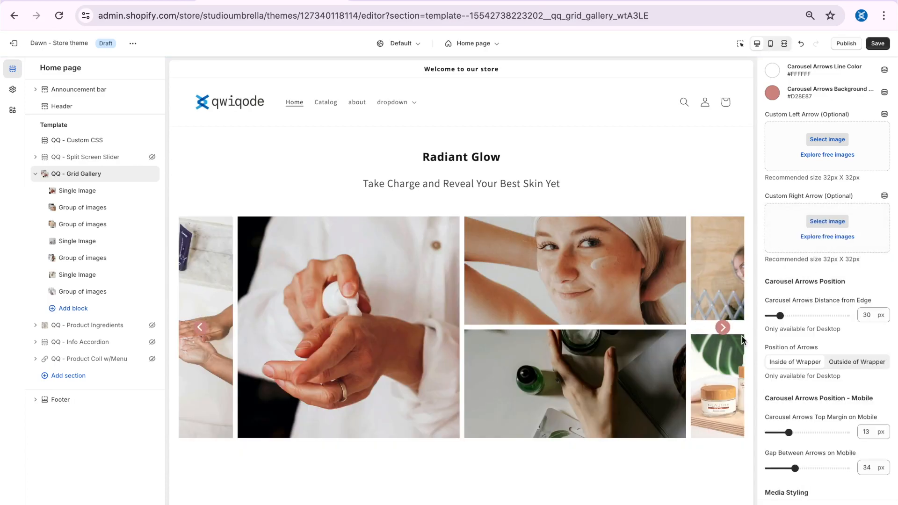
Try a larger arrow distance from the edge, and try positioning the arrows outside of the wrapper
scroll(783, 159, "down", 4)
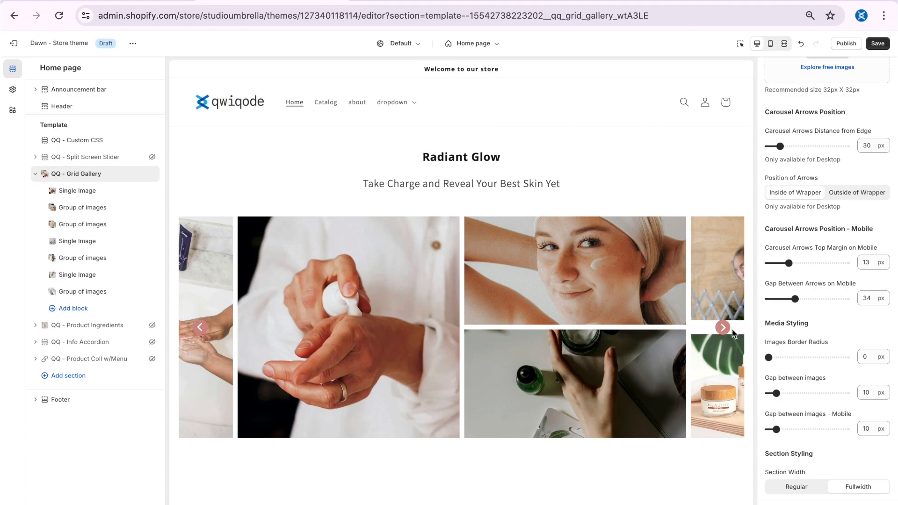
left_click_drag(781, 148, 812, 147)
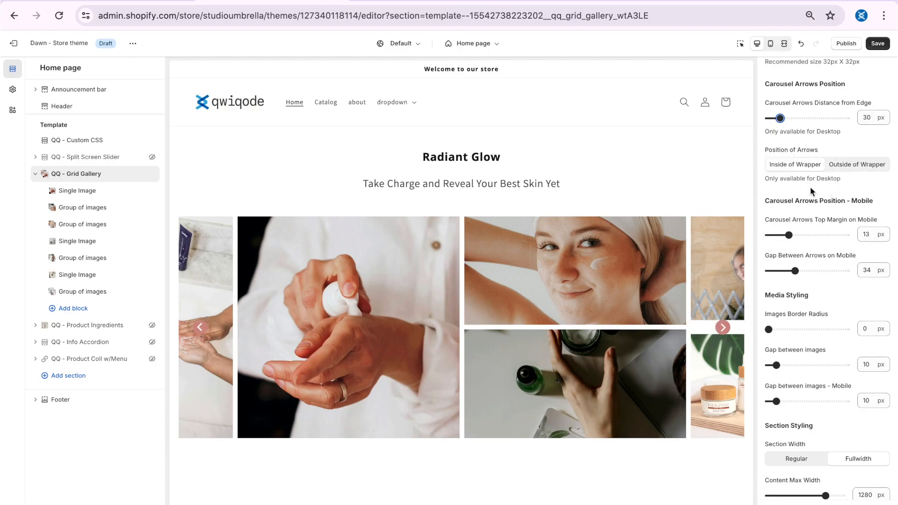
left_click(849, 166)
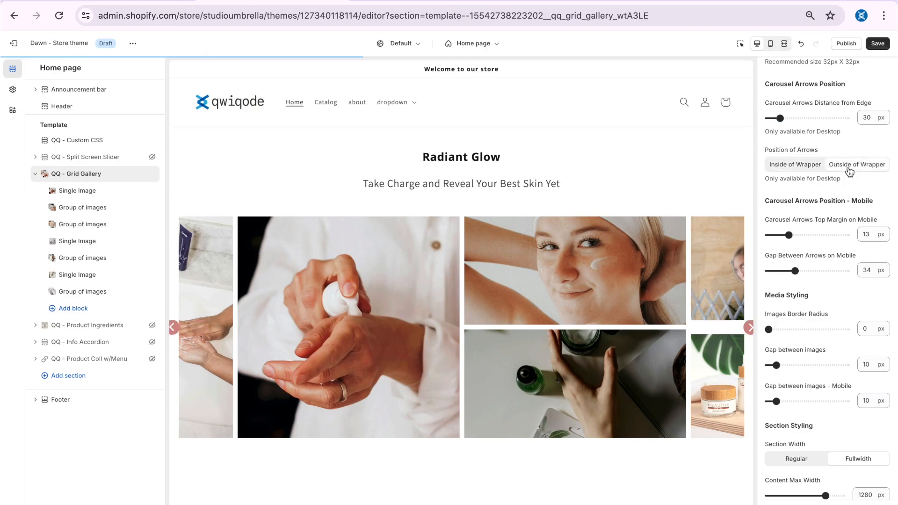
left_click(785, 44)
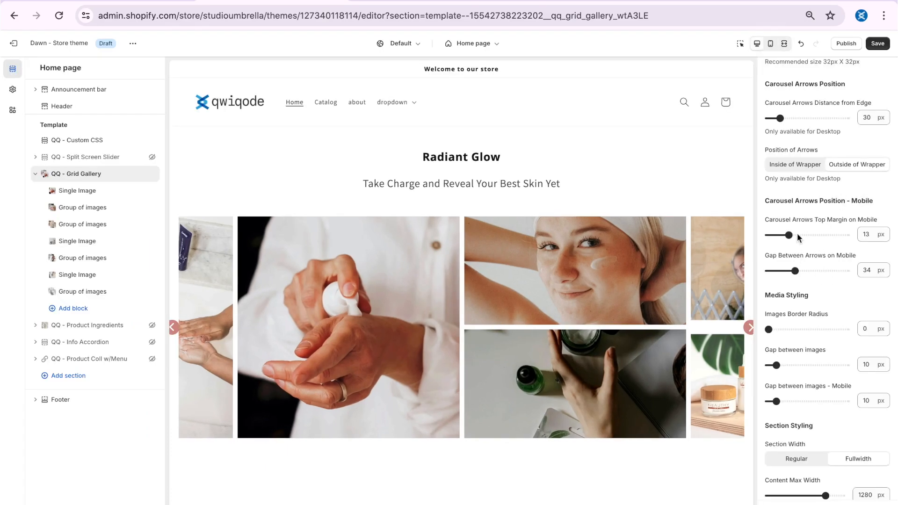
Try a carousel arrow distance of 92 px from the edge, check it in the fullscreen preview, and reduce the distance again
left_click_drag(780, 119, 804, 117)
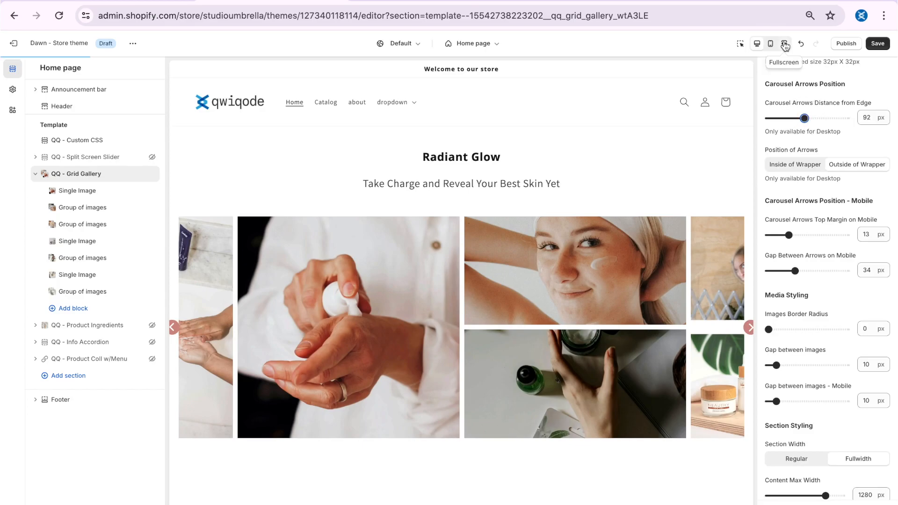
left_click(785, 43)
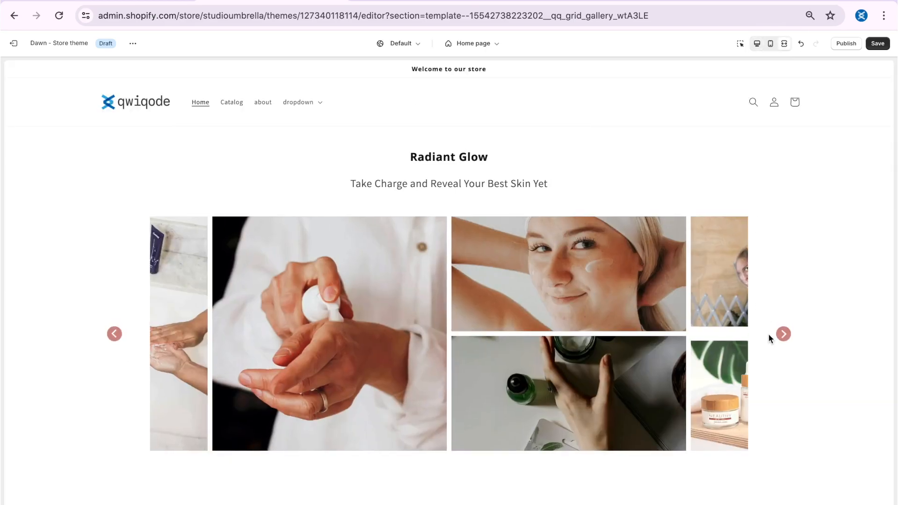
left_click(785, 44)
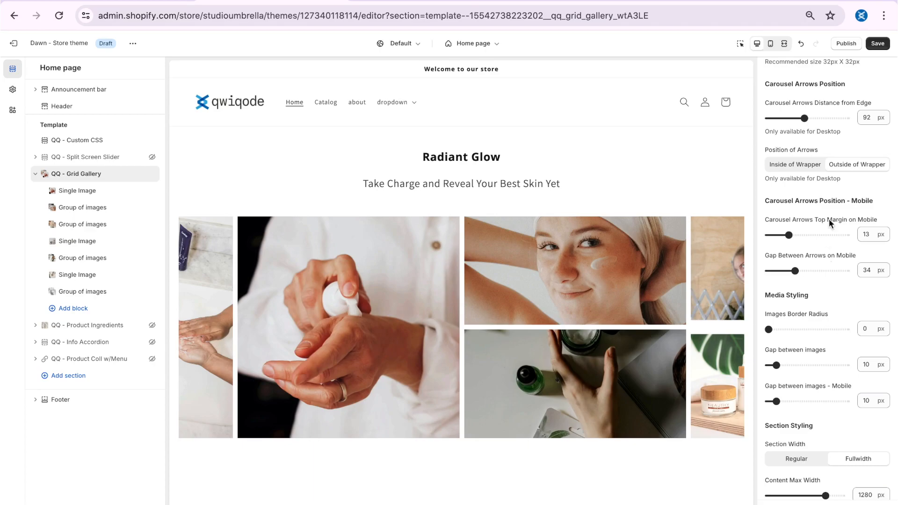
left_click_drag(804, 118, 769, 117)
In the mobile preview, set the carousel arrows' mobile top margin to 30 px and the gap between arrows to 22 px
scroll(787, 92, "down", 3)
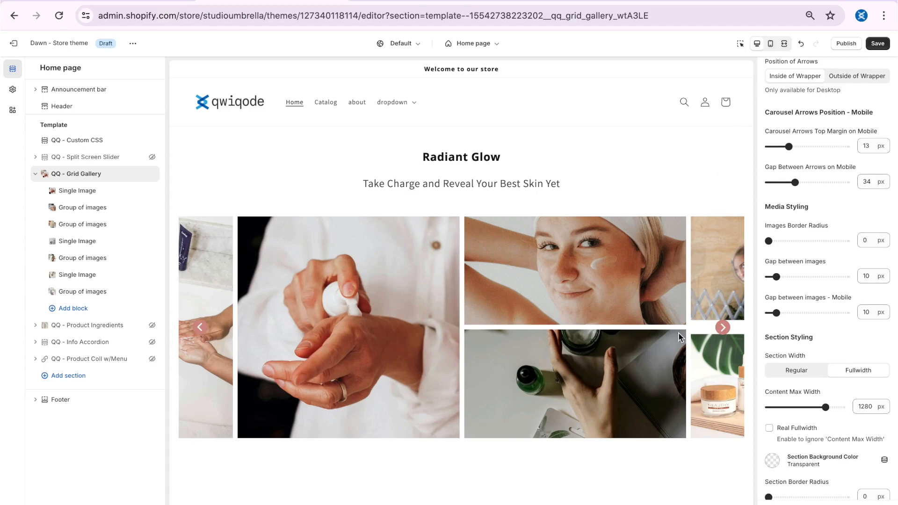
left_click(770, 43)
left_click_drag(788, 244, 815, 244)
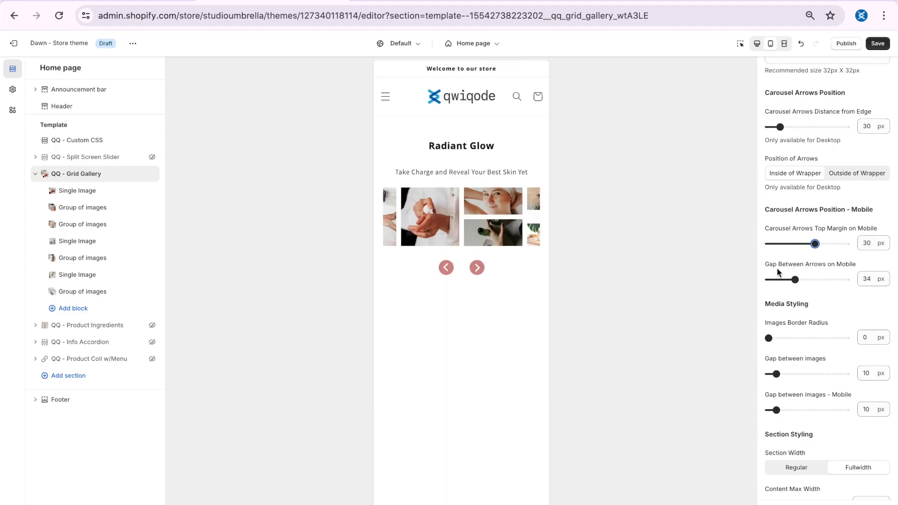
left_click_drag(805, 280, 801, 279)
Set the number of slides to show on mobile to 1
scroll(817, 241, "down", 1)
scroll(818, 241, "up", 5)
scroll(818, 241, "up", 4)
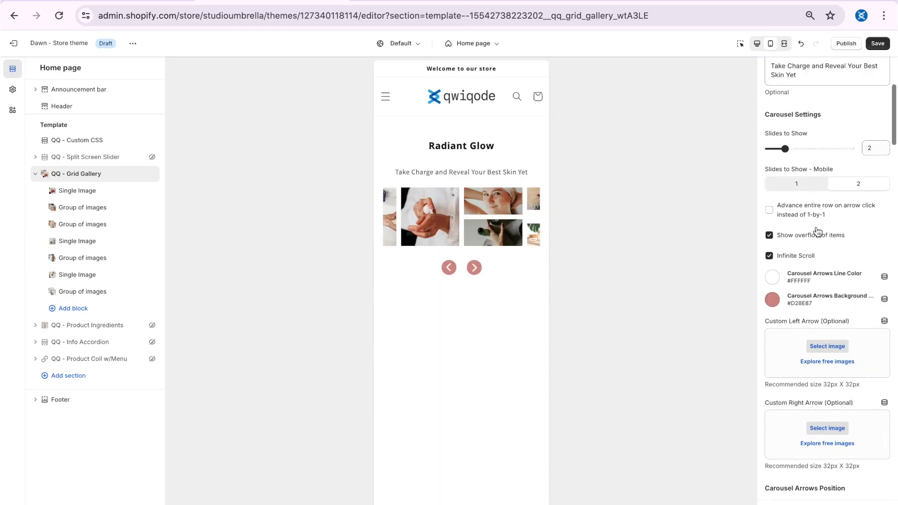
left_click(796, 184)
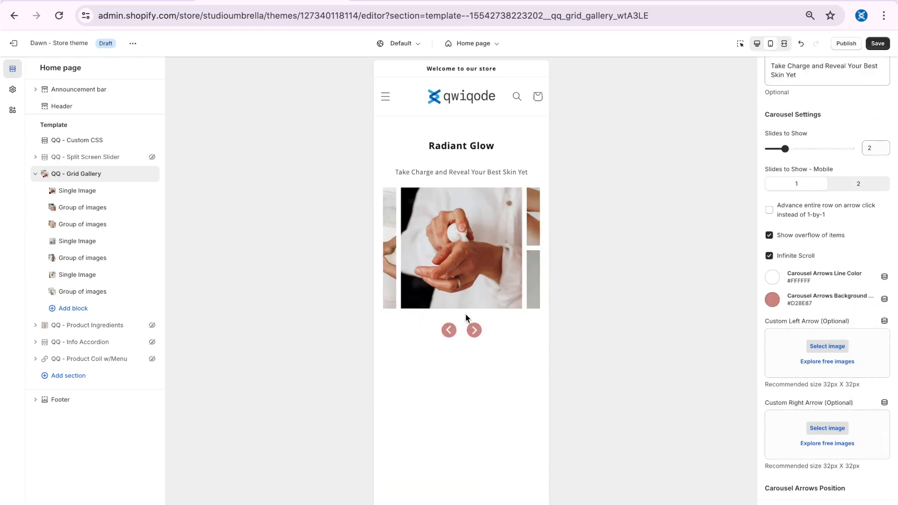
Set the images' border radius to 30 px and the desktop gap between images to 45 px
scroll(850, 230, "down", 6)
scroll(850, 235, "down", 7)
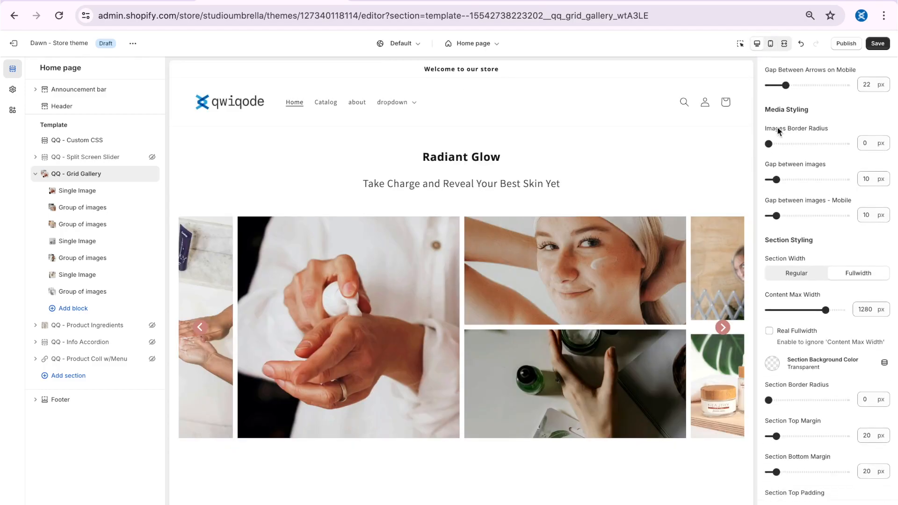
left_click_drag(769, 143, 792, 143)
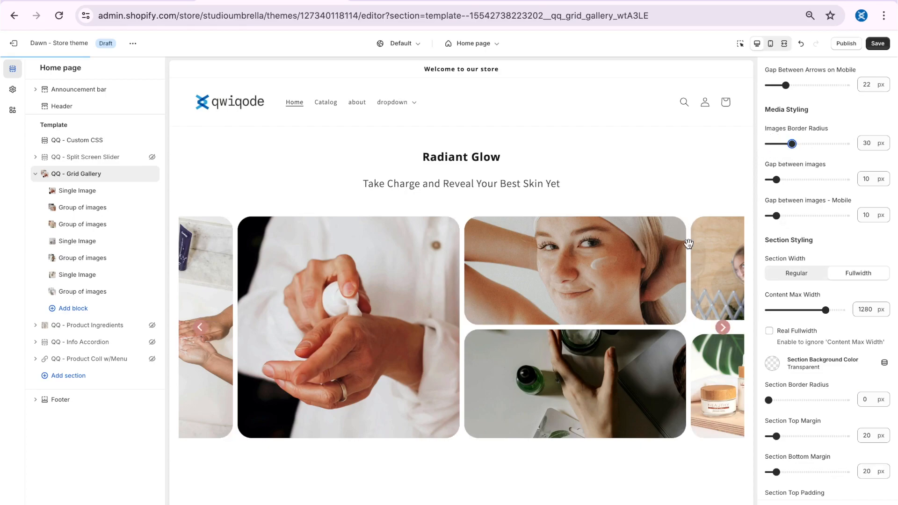
left_click_drag(777, 180, 804, 180)
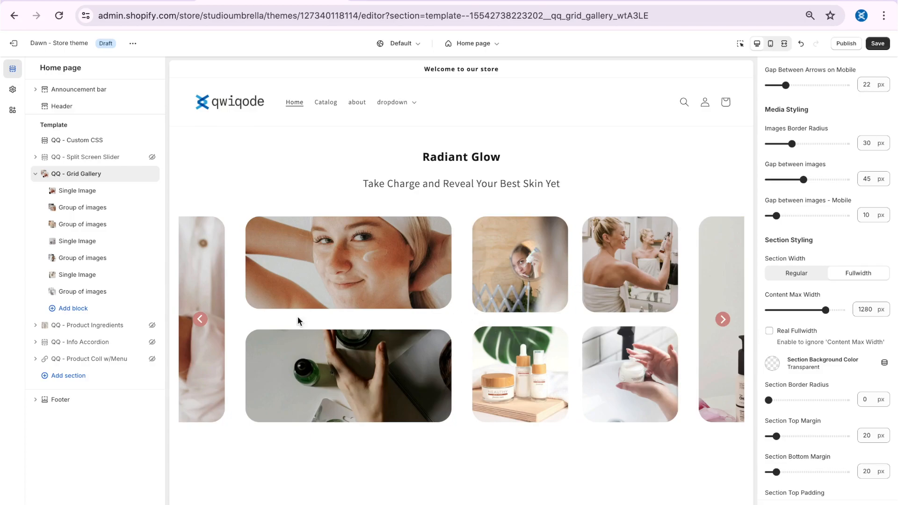
Turn off the custom gap between images for the group of four square images
left_click(562, 332)
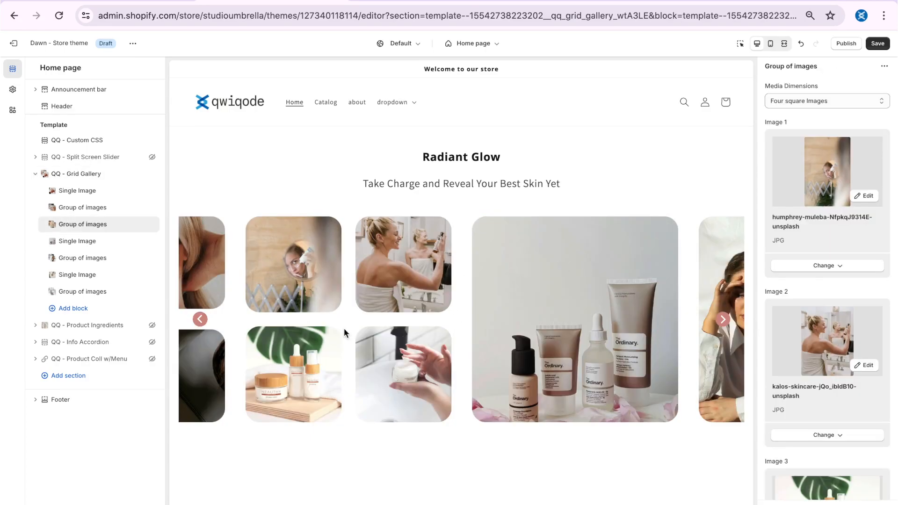
scroll(811, 356, "down", 10)
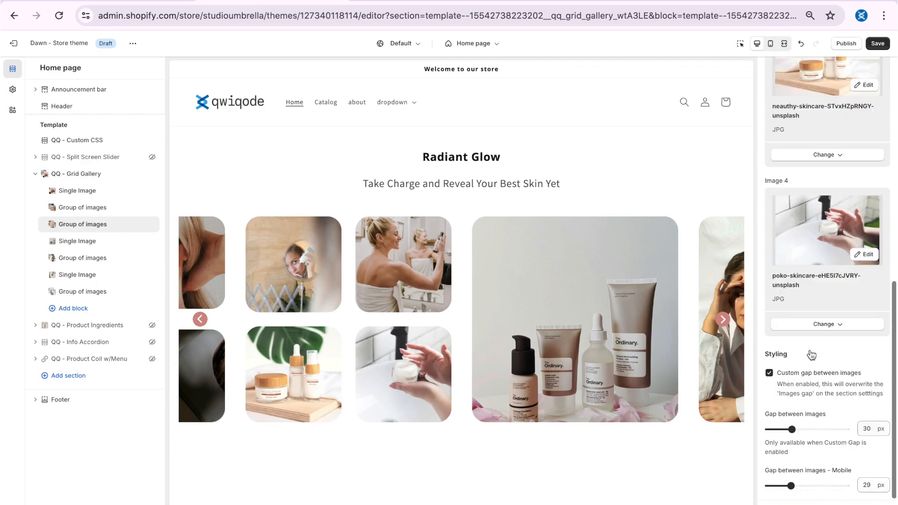
left_click(769, 373)
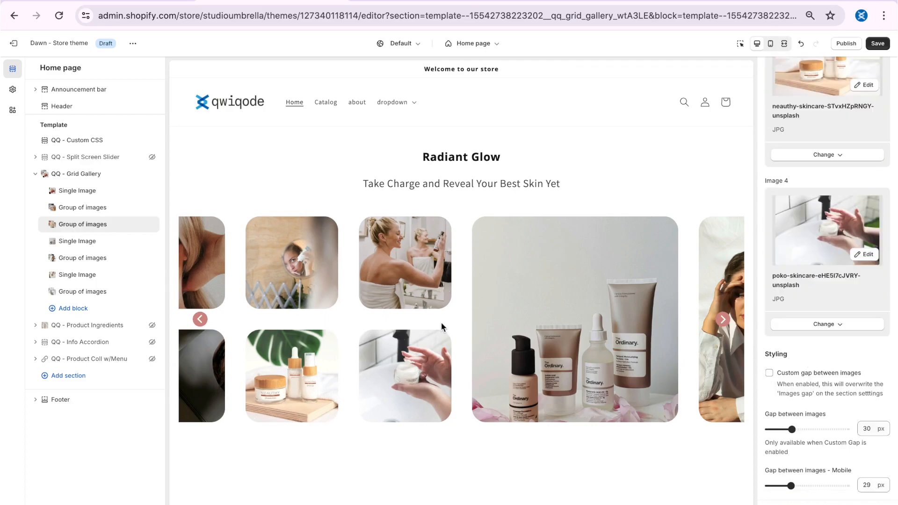
Return to the Grid Gallery section's styling settings, and check the section width in the fullscreen preview
left_click(94, 175)
scroll(785, 138, "down", 1)
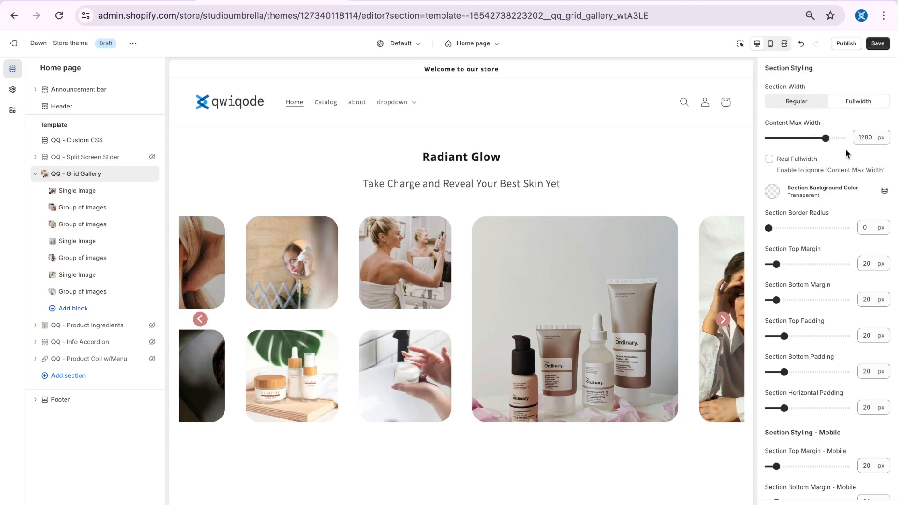
key("super+shift+f")
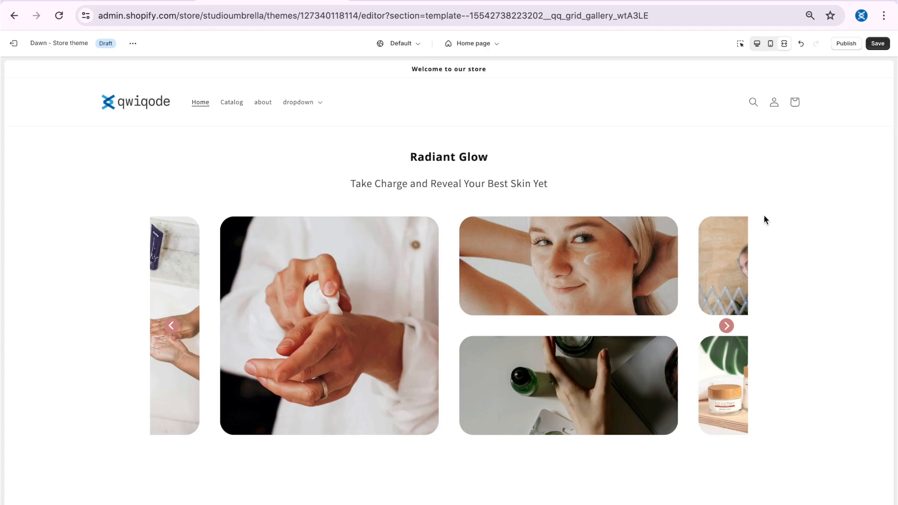
key("super+shift+f")
Set the section background color to light pink, and show the gallery in the fullscreen preview
left_click(772, 193)
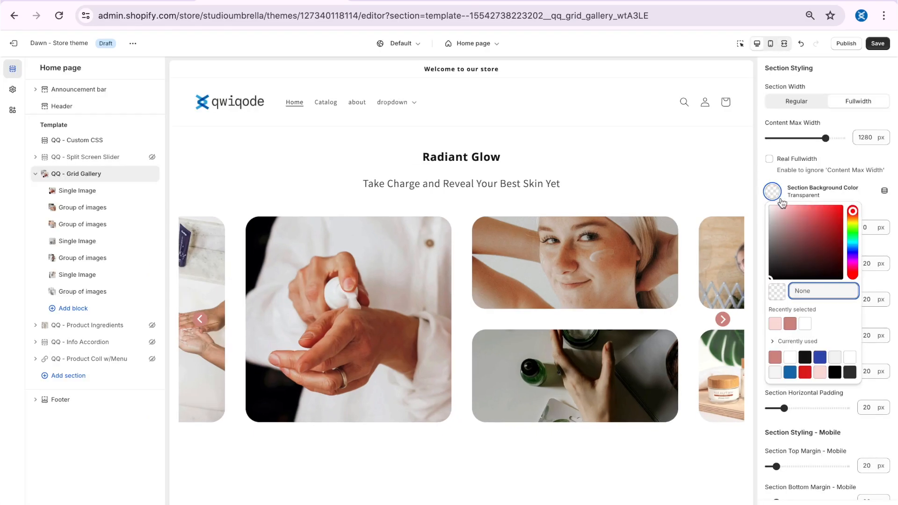
left_click(819, 373)
key("super+shift+f")
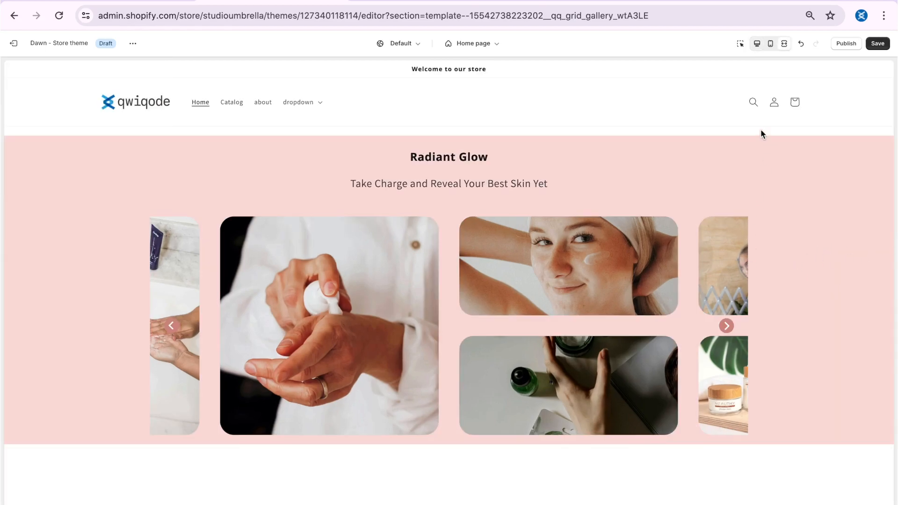
Turn on Real Fullwidth for the section and advance the gallery carousel in the fullscreen preview
left_click(757, 43)
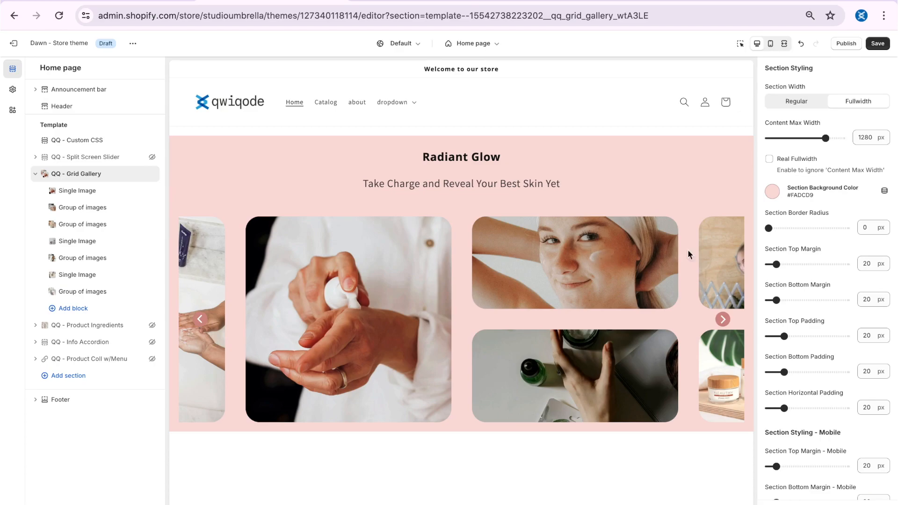
left_click(770, 159)
left_click(784, 43)
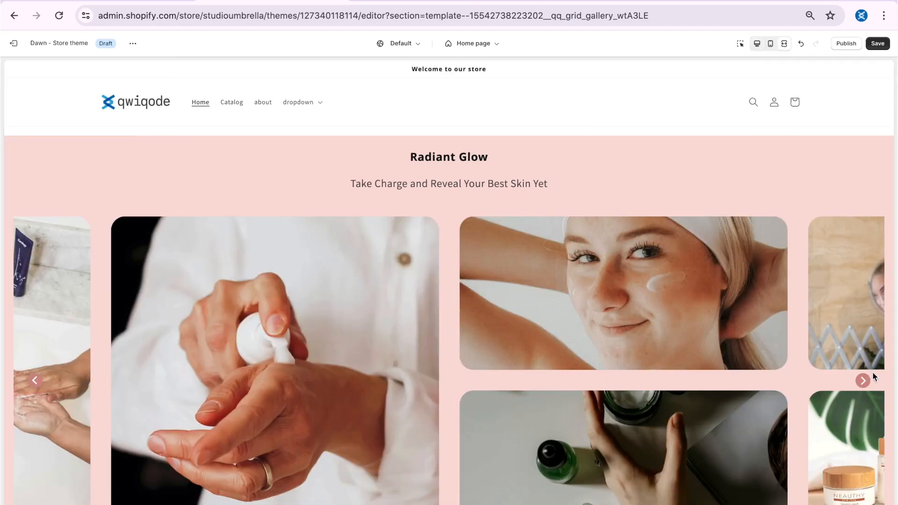
left_click(861, 379)
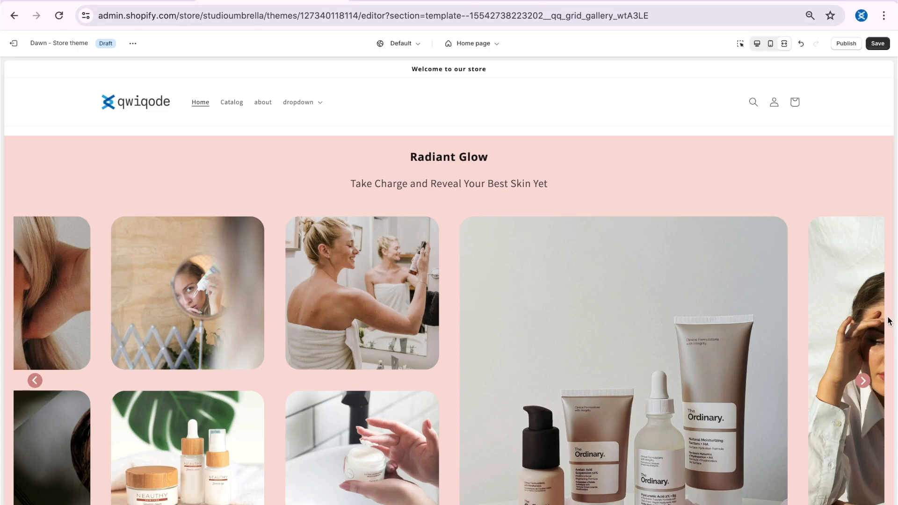
left_click(756, 43)
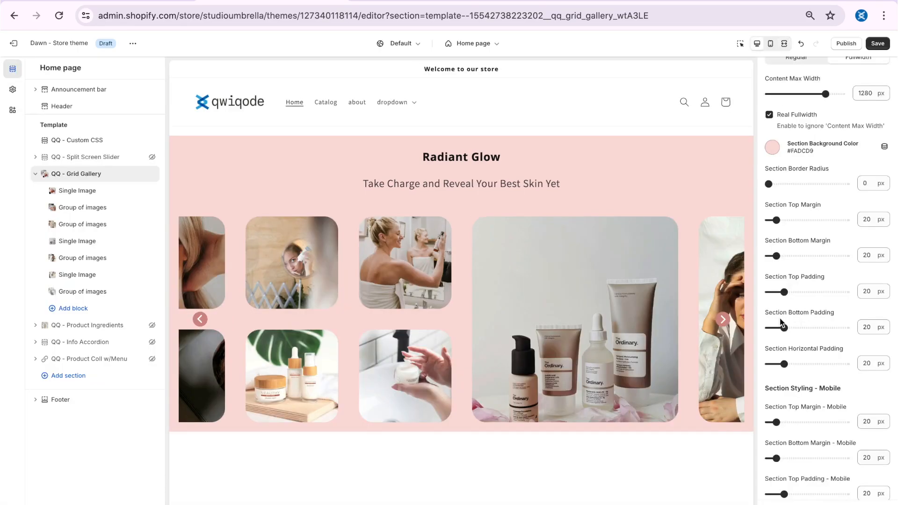
Set the section's horizontal padding to 0 px and check the edges in the fullscreen preview
scroll(781, 323, "down", 1)
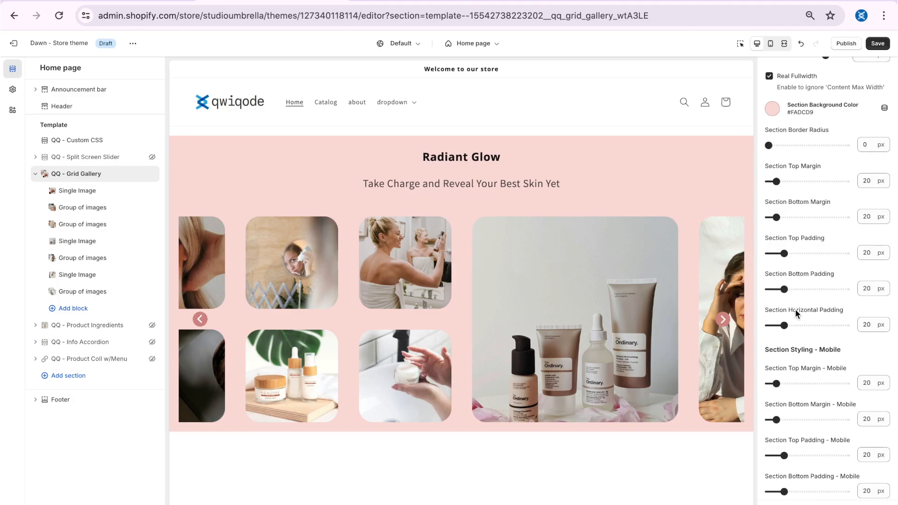
left_click_drag(784, 326, 745, 323)
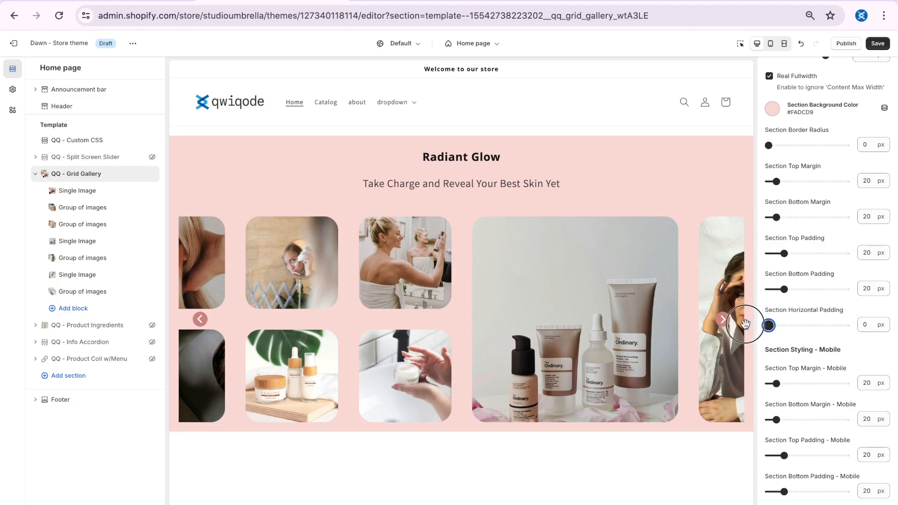
left_click(785, 44)
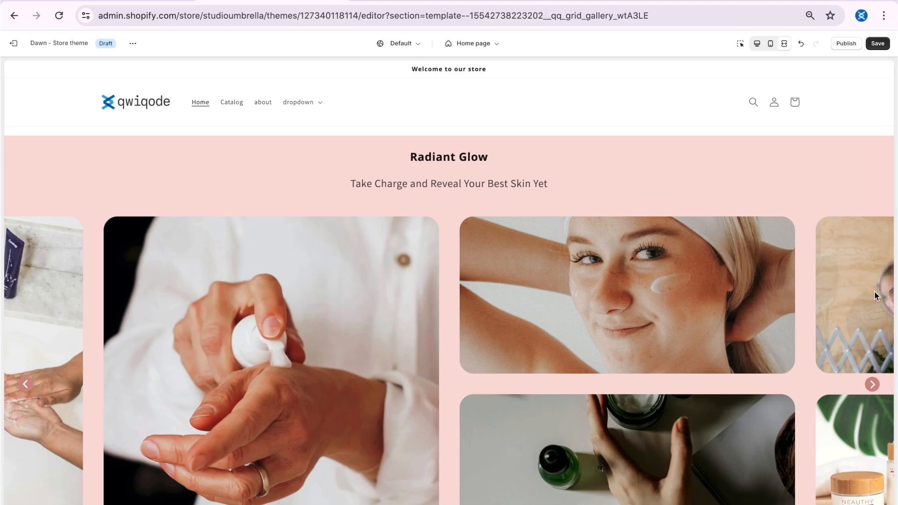
left_click(785, 44)
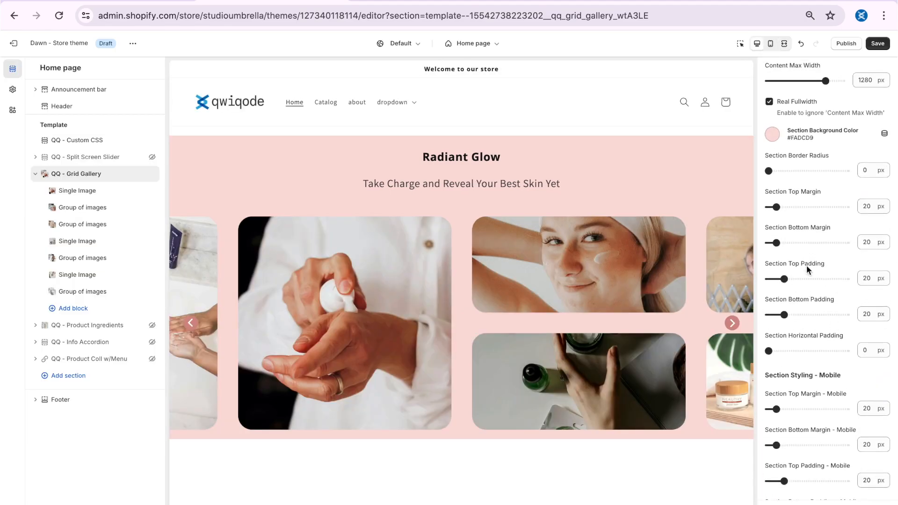
Set the section's top margin to 80 px, bottom margin to 64 px and border radius to 37 px
scroll(801, 332, "down", 2)
scroll(801, 332, "up", 2)
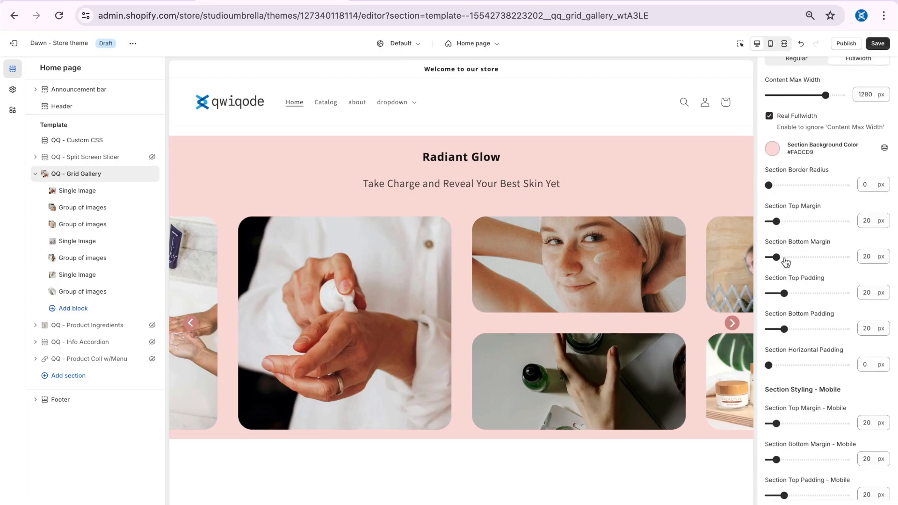
left_click_drag(776, 221, 800, 220)
left_click_drag(775, 257, 793, 257)
scroll(796, 209, "up", 1)
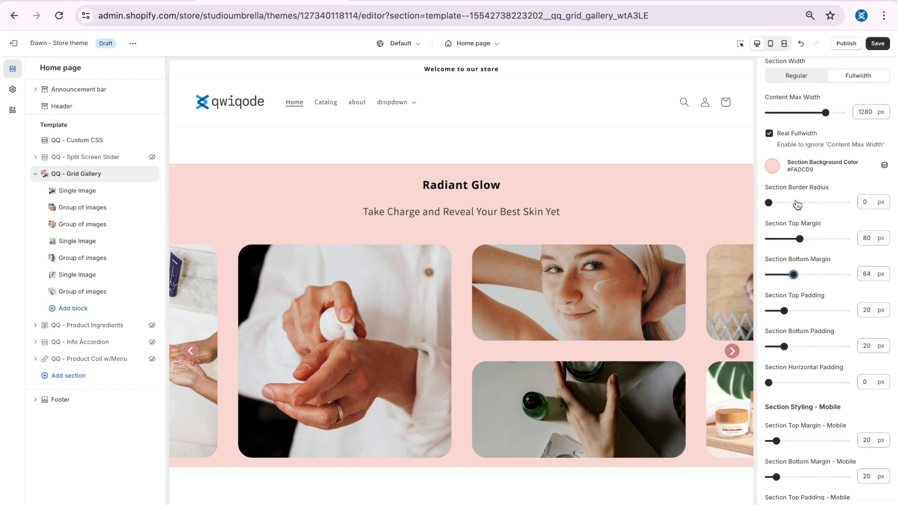
left_click_drag(768, 203, 797, 203)
Try placing the section header outside of the wrapper with the section width set to Regular
scroll(799, 192, "down", 10)
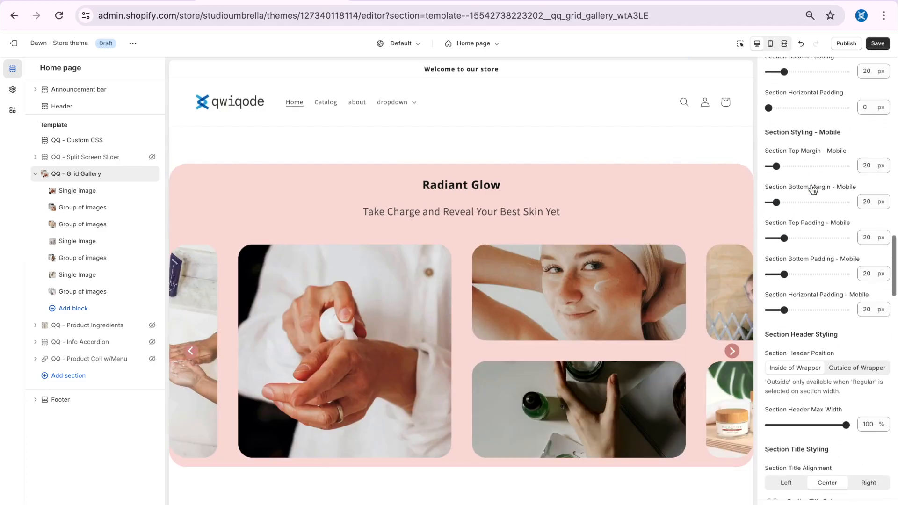
scroll(802, 175, "down", 1)
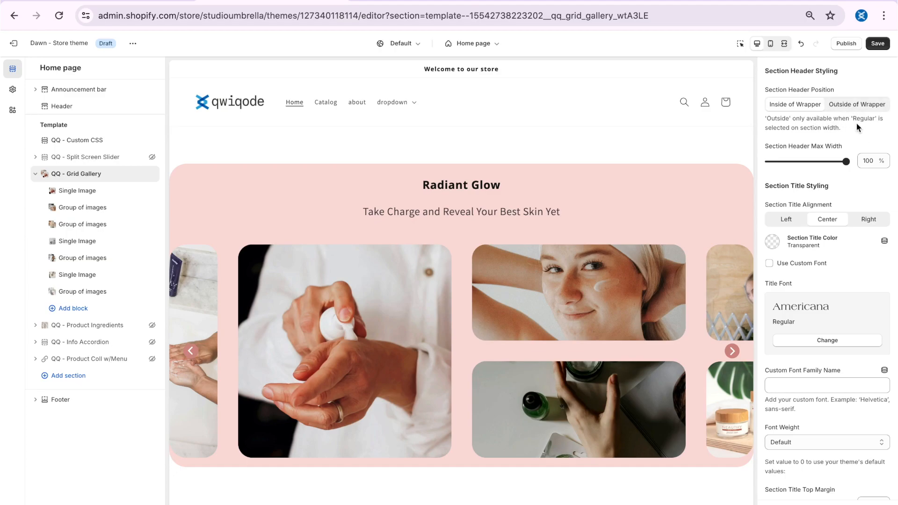
left_click(860, 106)
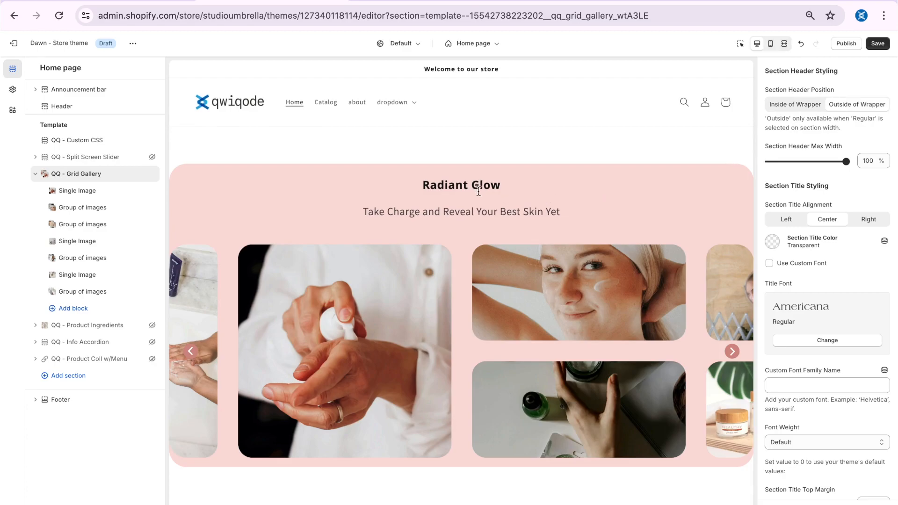
scroll(810, 180, "up", 15)
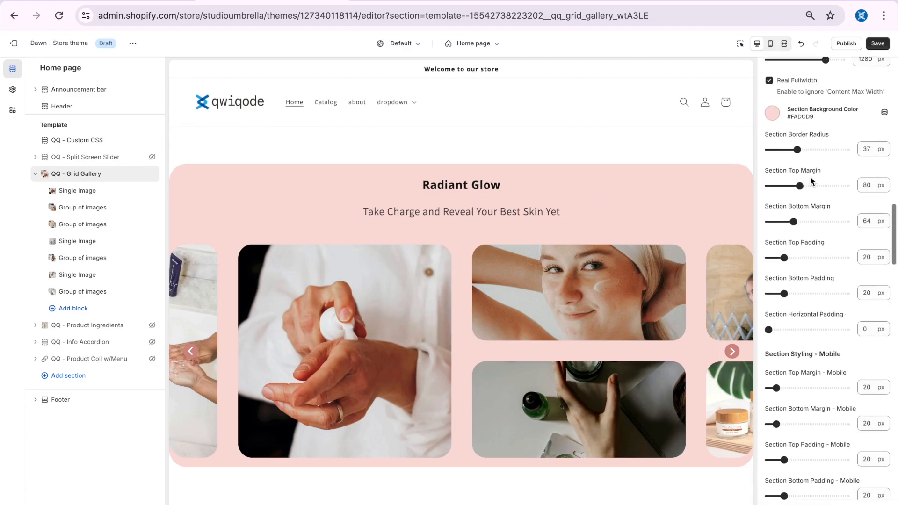
left_click(795, 218)
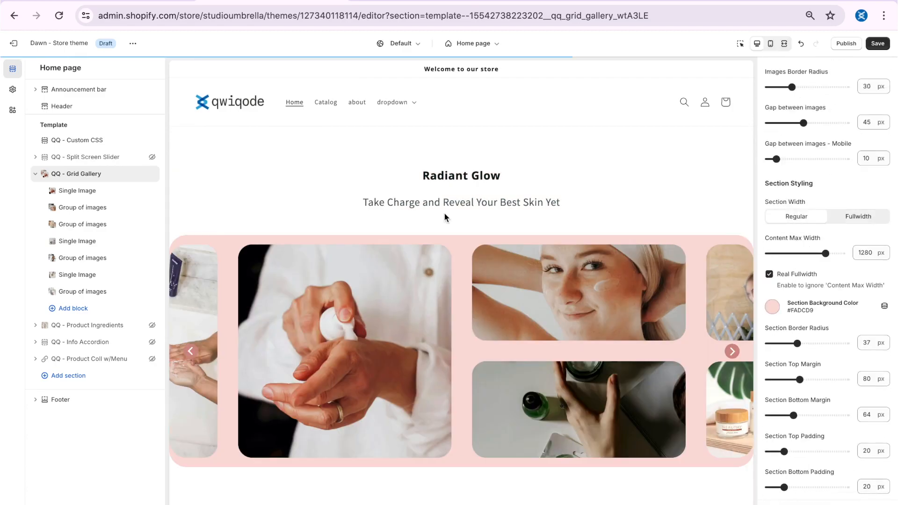
Check the title and description placement relative to the pink wrapper, including in the fullscreen preview
left_click_drag(427, 175, 489, 176)
left_click(554, 210)
left_click_drag(559, 202, 489, 202)
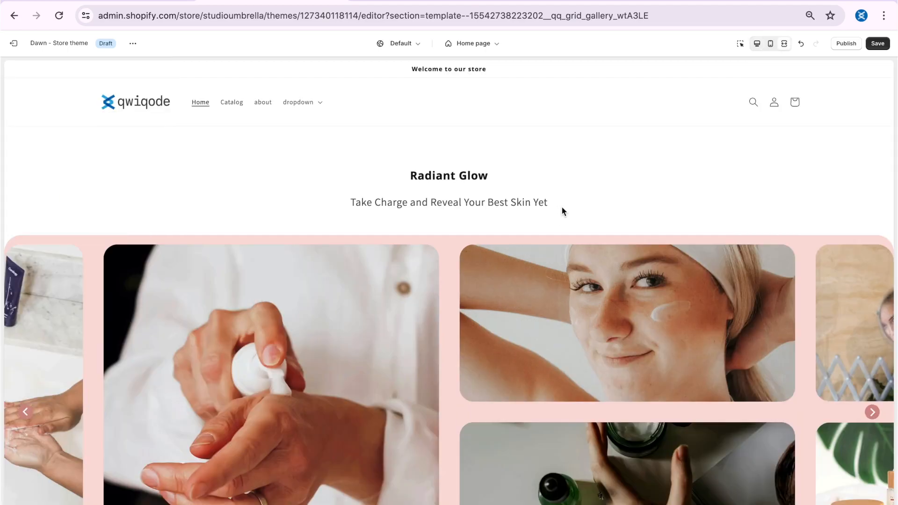
scroll(562, 208, "down", 1)
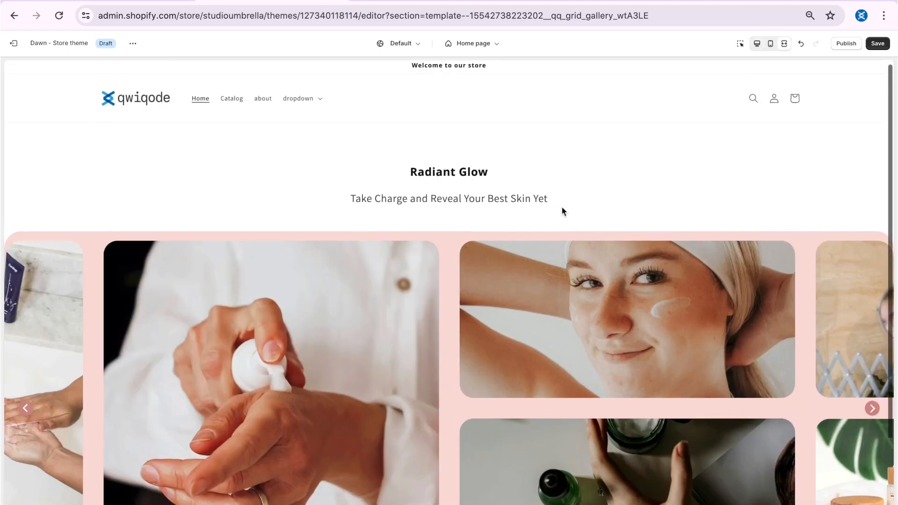
left_click(404, 168)
left_click_drag(404, 168, 486, 269)
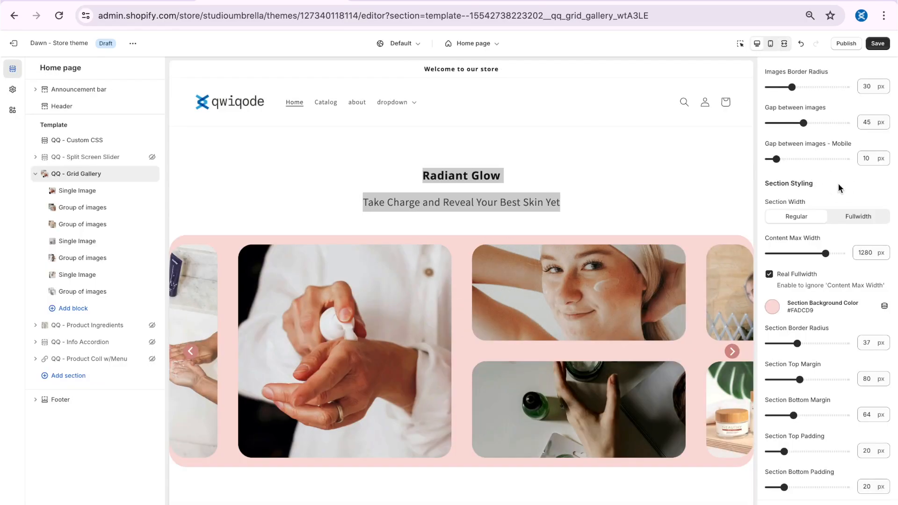
Return the section width to Fullwidth and the section header position to Inside of Wrapper
scroll(838, 183, "down", 1)
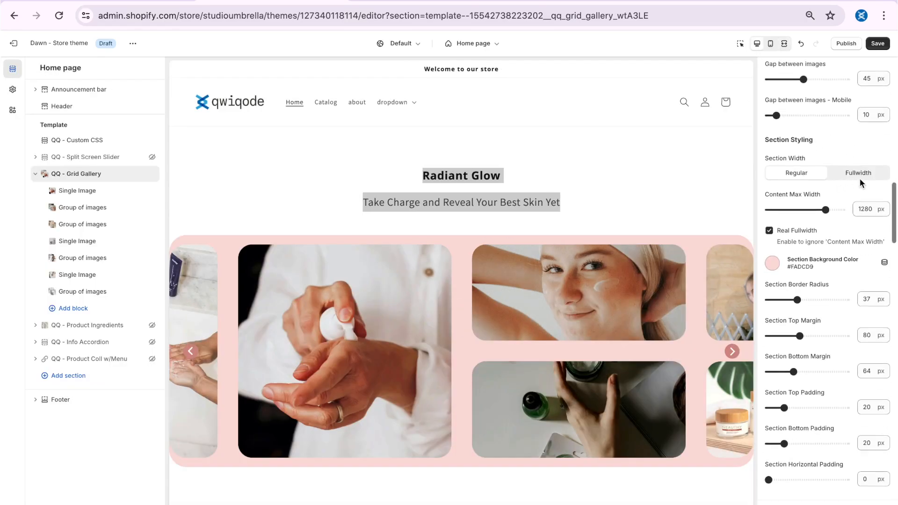
left_click(862, 173)
scroll(839, 250, "down", 10)
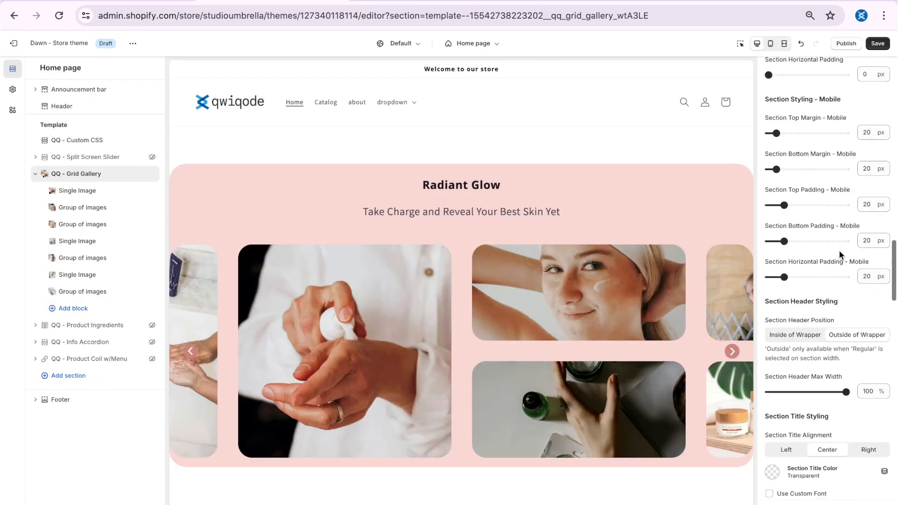
left_click(797, 290)
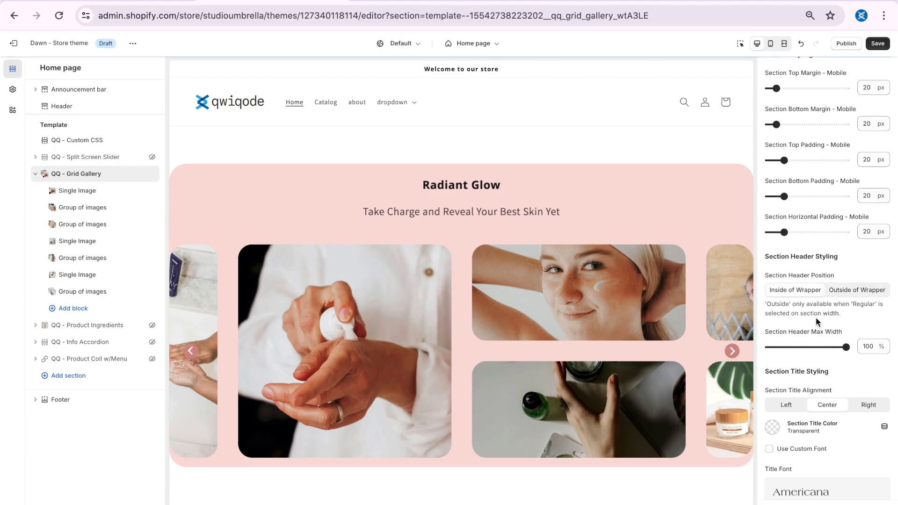
Try a section header max width of 13% and restore it to 100%
scroll(816, 318, "down", 2)
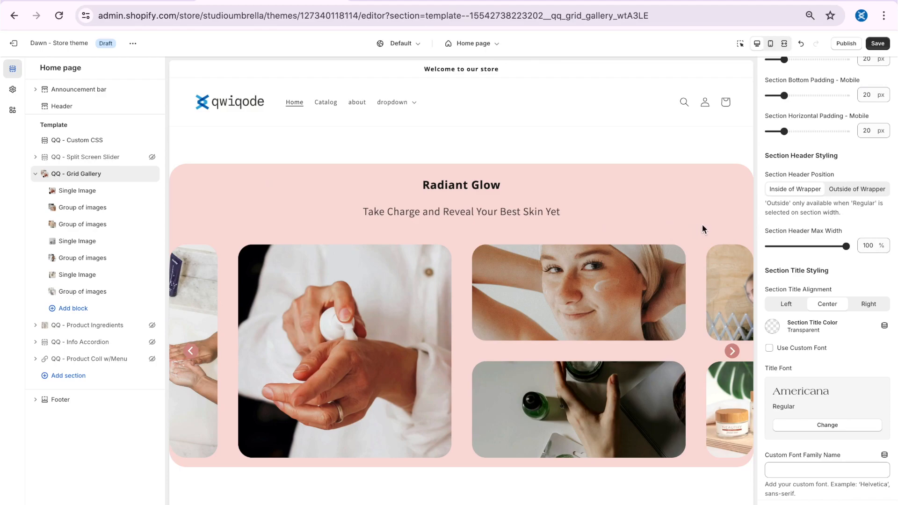
left_click_drag(846, 246, 779, 246)
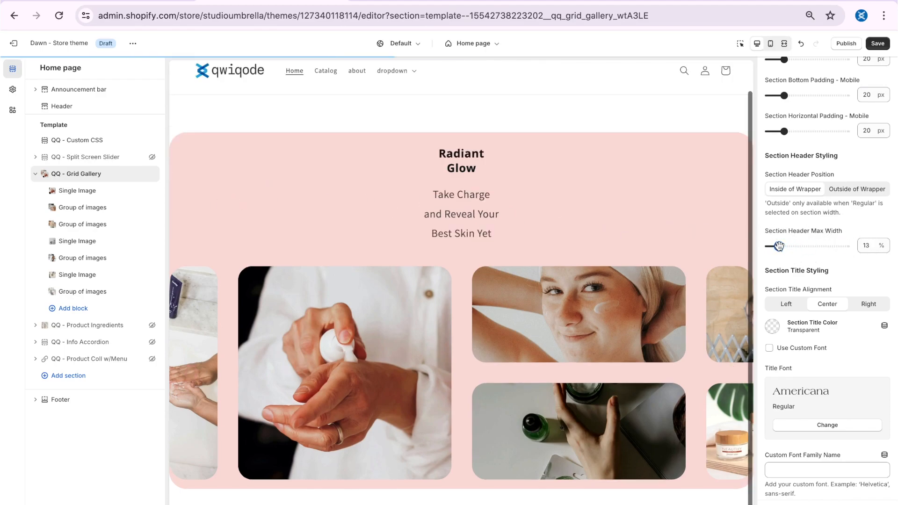
left_click_drag(779, 247, 895, 252)
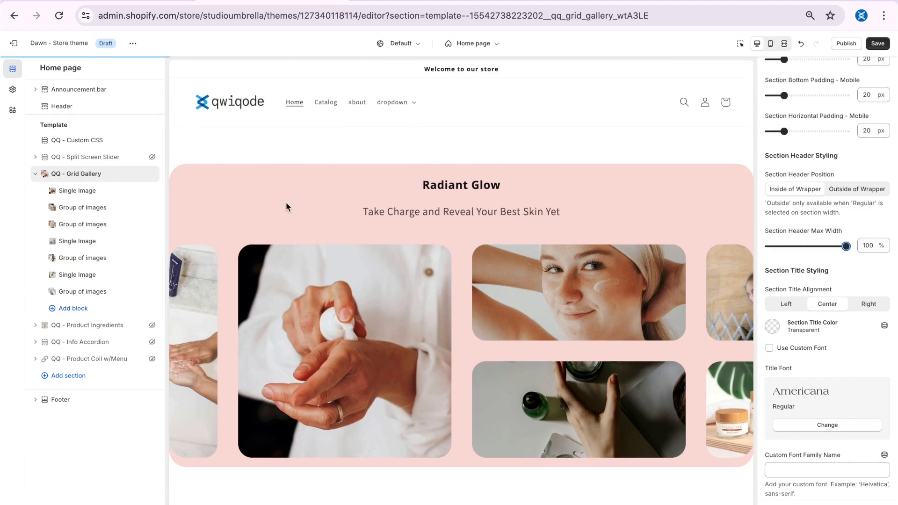
Set the section title color to #D28E87 and enable the custom font for the title
scroll(810, 269, "down", 3)
scroll(809, 270, "down", 1)
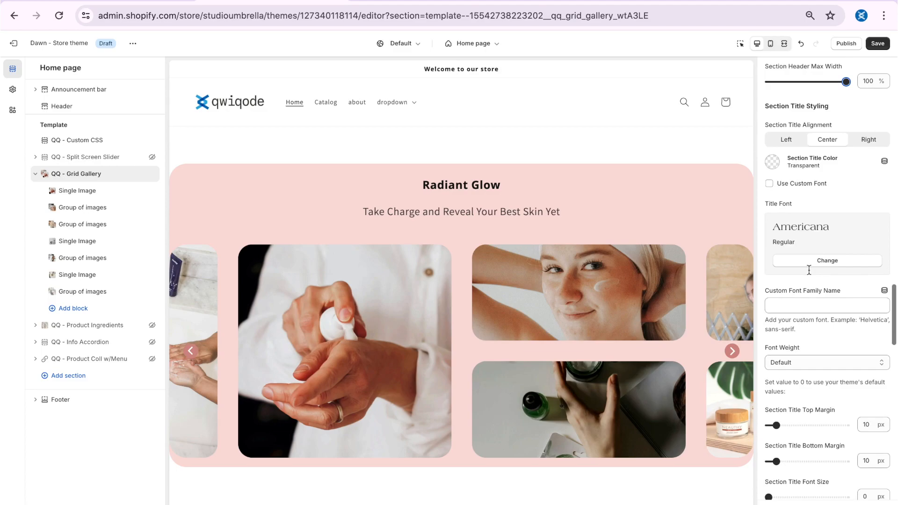
left_click(836, 124)
left_click_drag(836, 124, 777, 124)
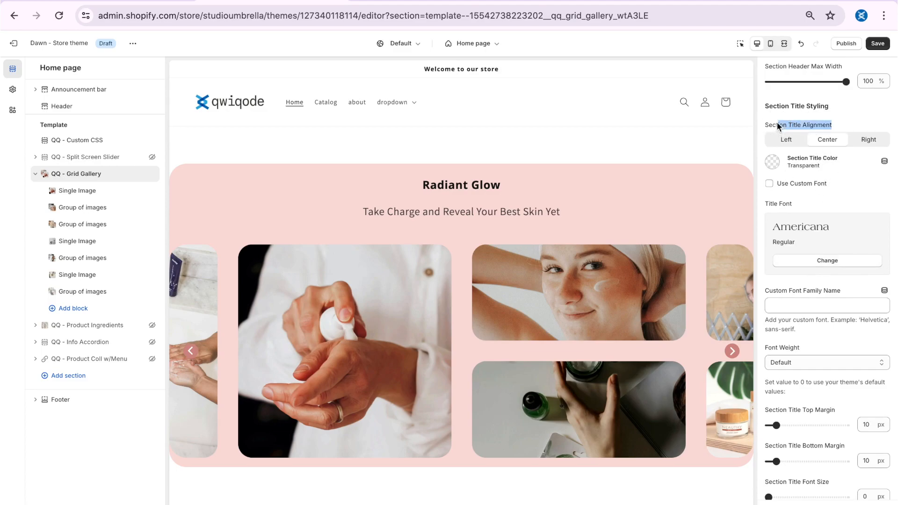
left_click(774, 163)
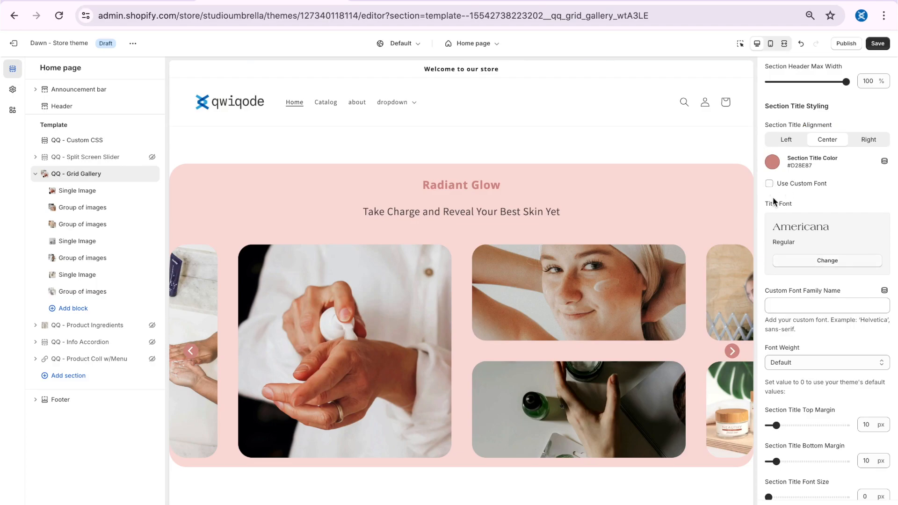
left_click(769, 183)
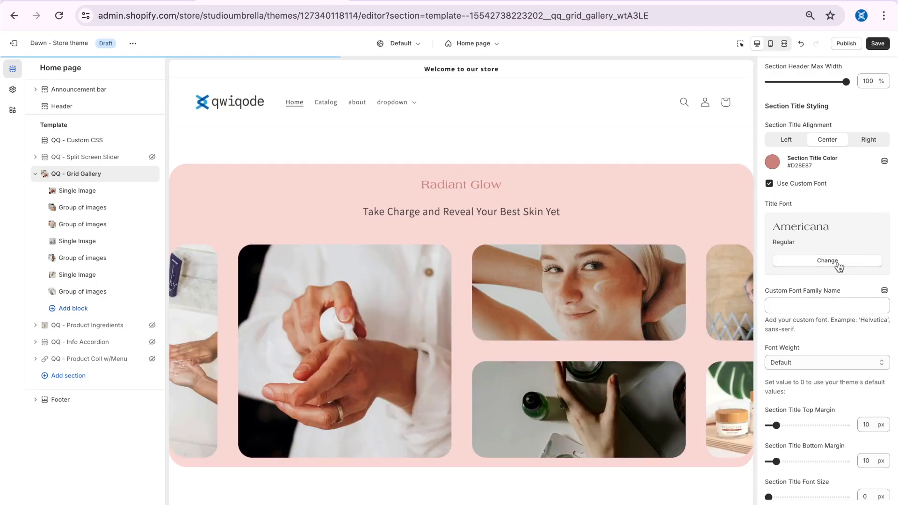
Enter Helvetica as the section title's custom font family name
left_click(836, 261)
left_click(883, 503)
left_click(769, 190)
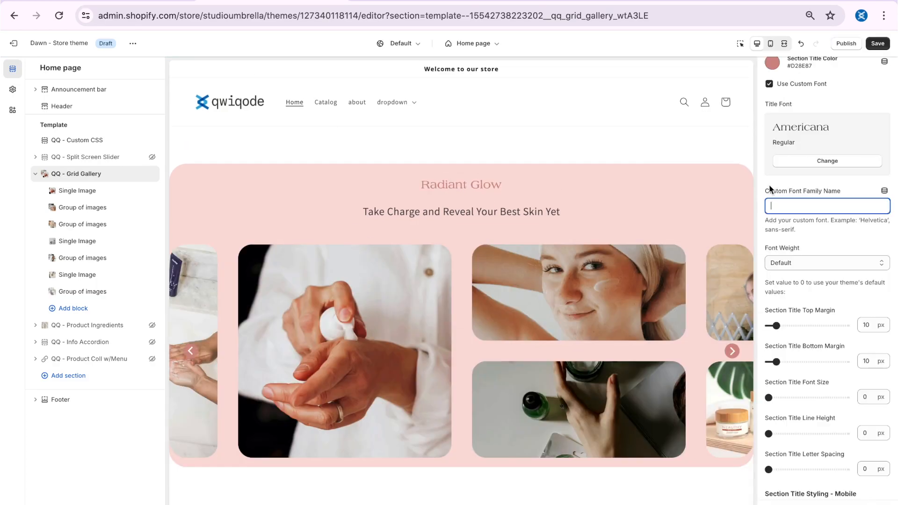
left_click_drag(769, 189, 819, 191)
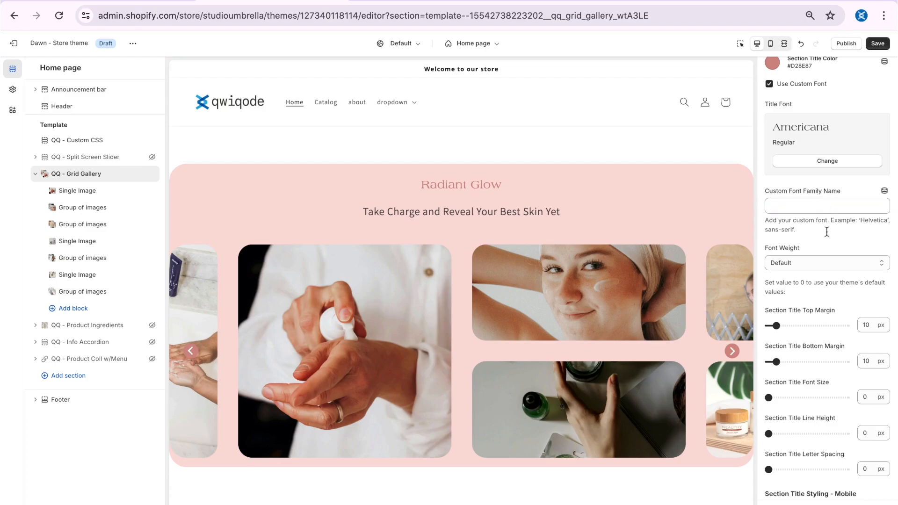
scroll(826, 226, "down", 1)
left_click(798, 182)
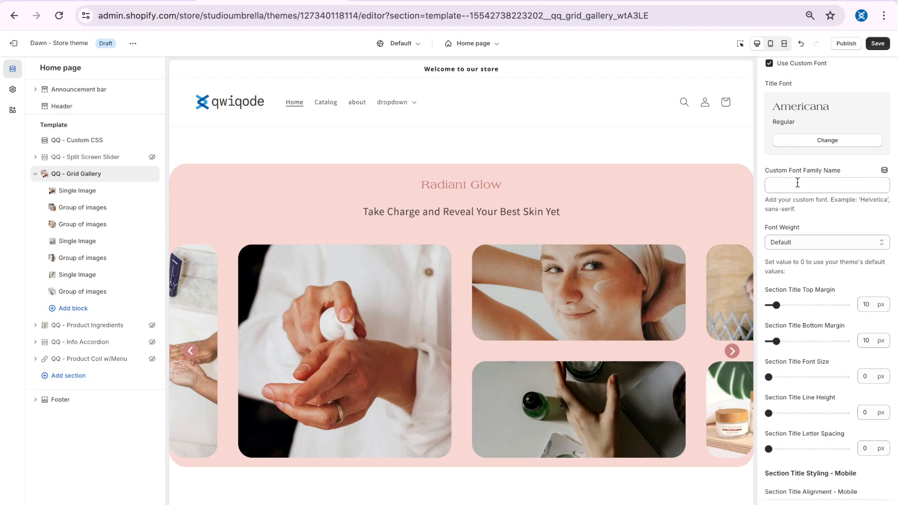
type("Helvetica")
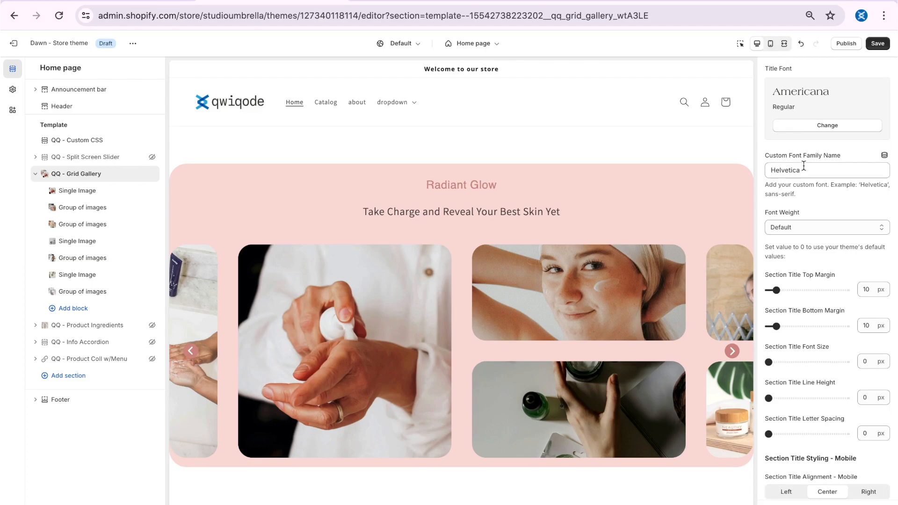
left_click_drag(806, 170, 769, 170)
Try a font weight of 100 for the section title and return it to Default
left_click(836, 213)
scroll(810, 217, "down", 2)
left_click(790, 179)
key("Escape")
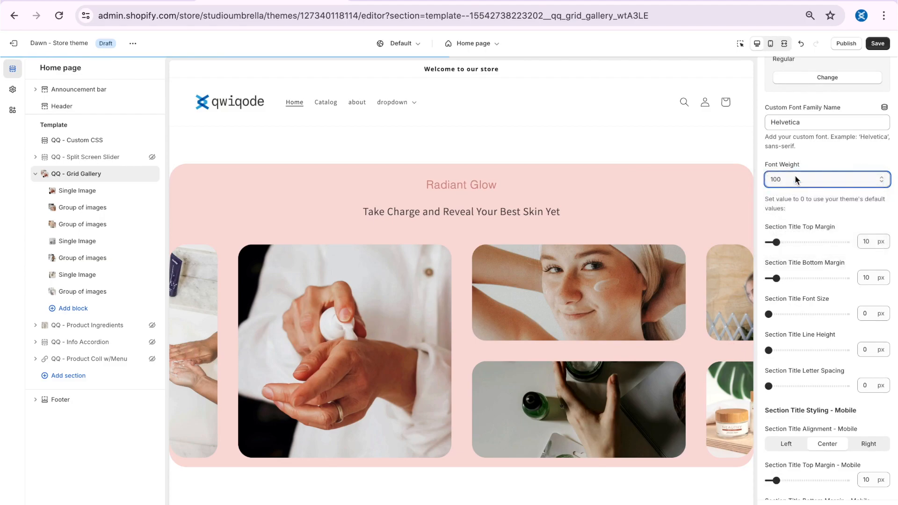
left_click(796, 176)
left_click(792, 243)
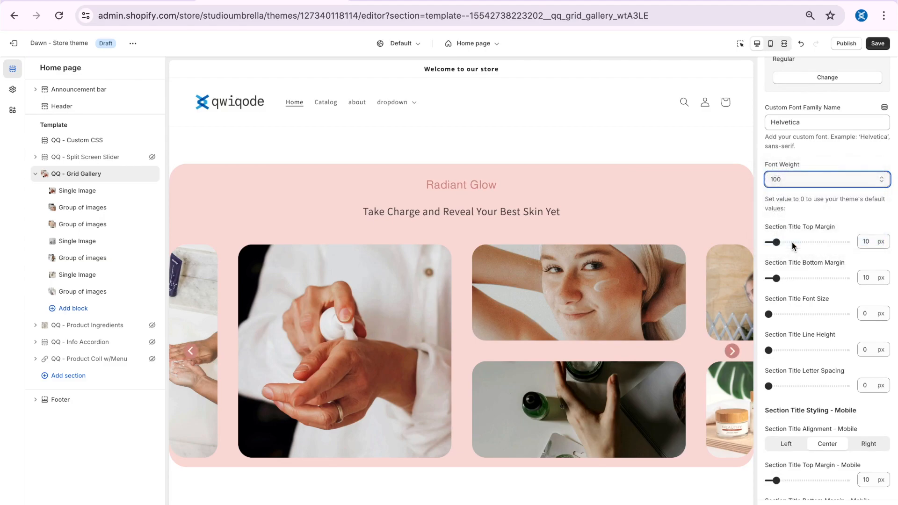
left_click(798, 178)
left_click(798, 178)
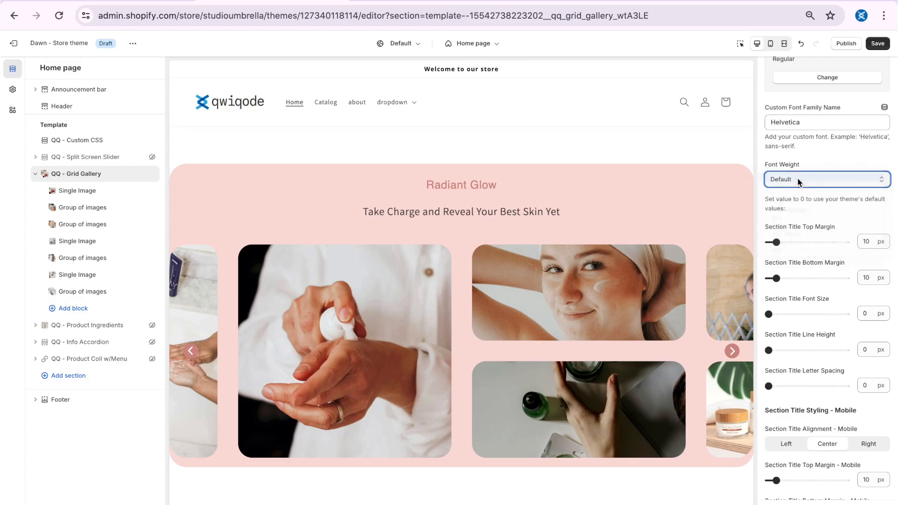
Clear the custom font family name of the section title
scroll(800, 175, "up", 3)
double_click(804, 247)
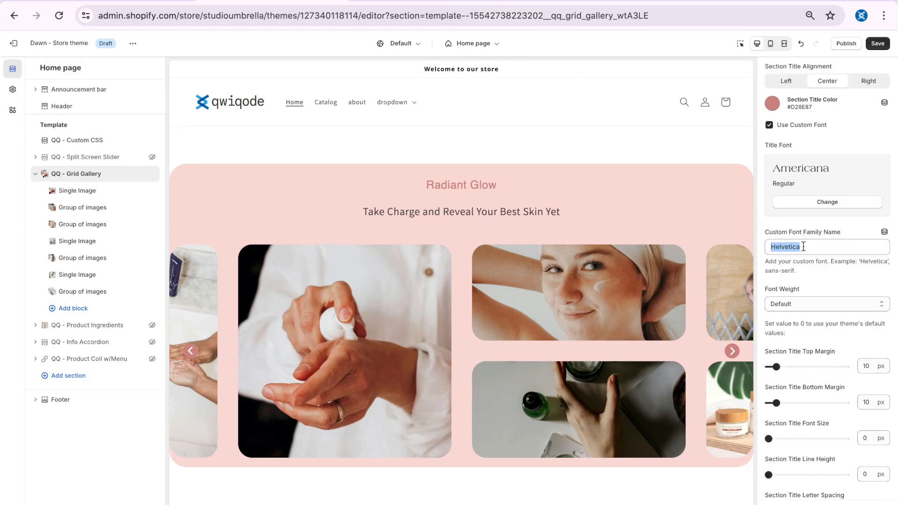
key("BackSpace")
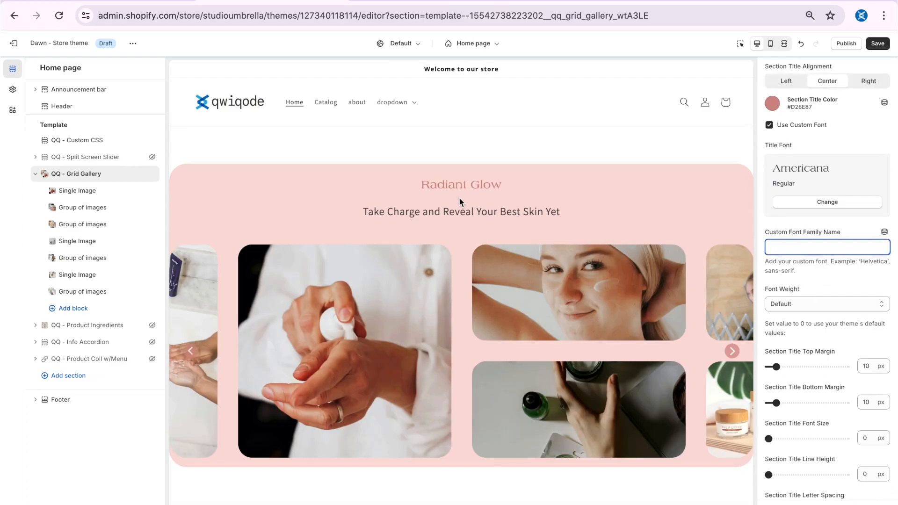
Set the section title's top margin to 28 px, bottom margin to 31 px and font size to 65 px
scroll(799, 220, "down", 4)
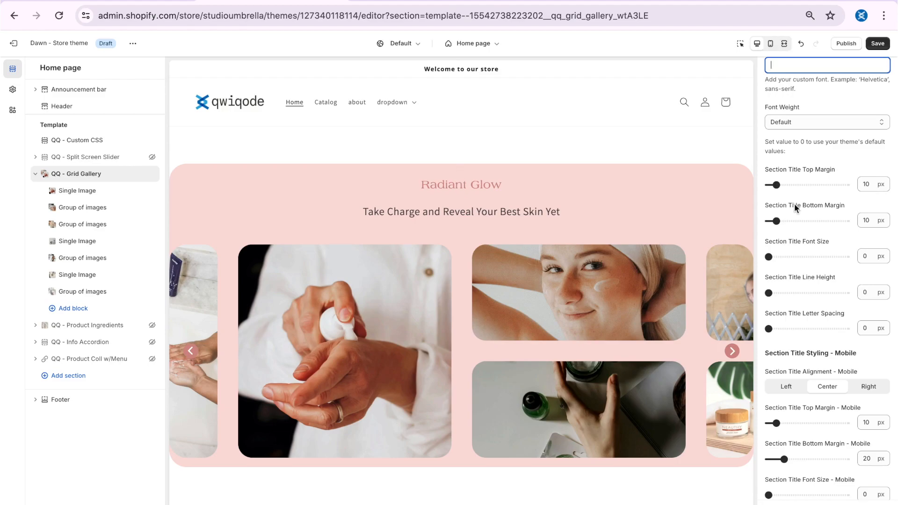
scroll(809, 170, "up", 9)
scroll(802, 190, "down", 7)
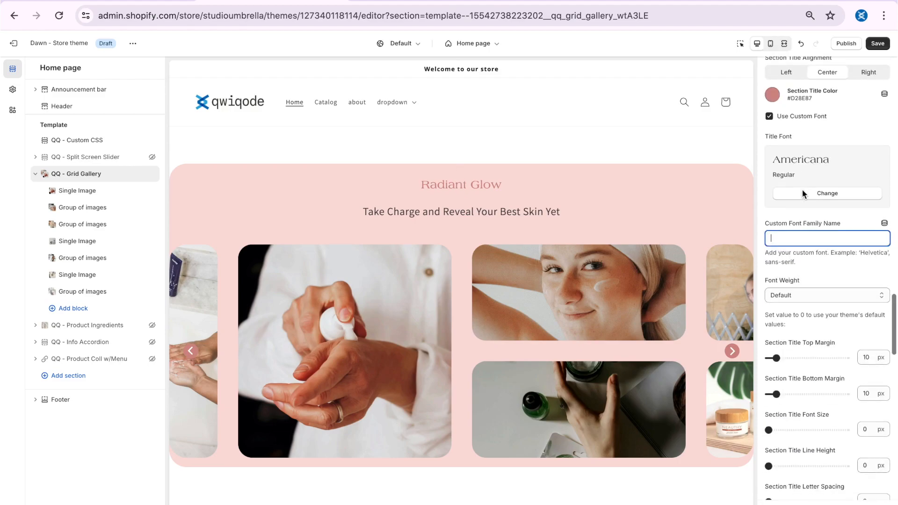
left_click_drag(777, 262, 786, 260)
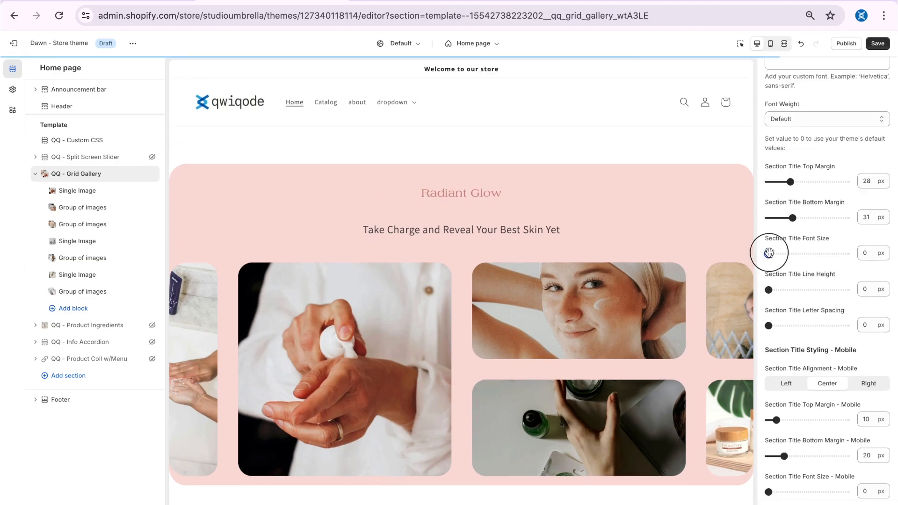
left_click_drag(769, 253, 819, 254)
scroll(810, 302, "down", 1)
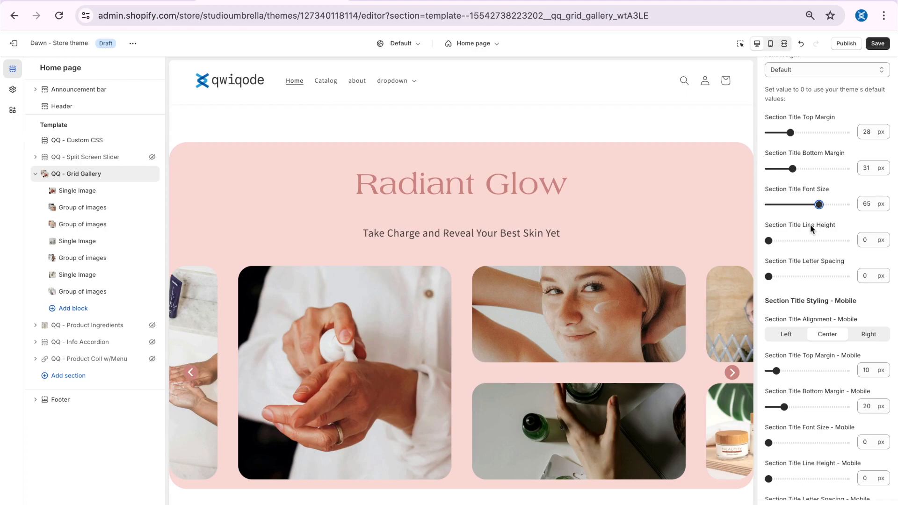
scroll(816, 224, "down", 1)
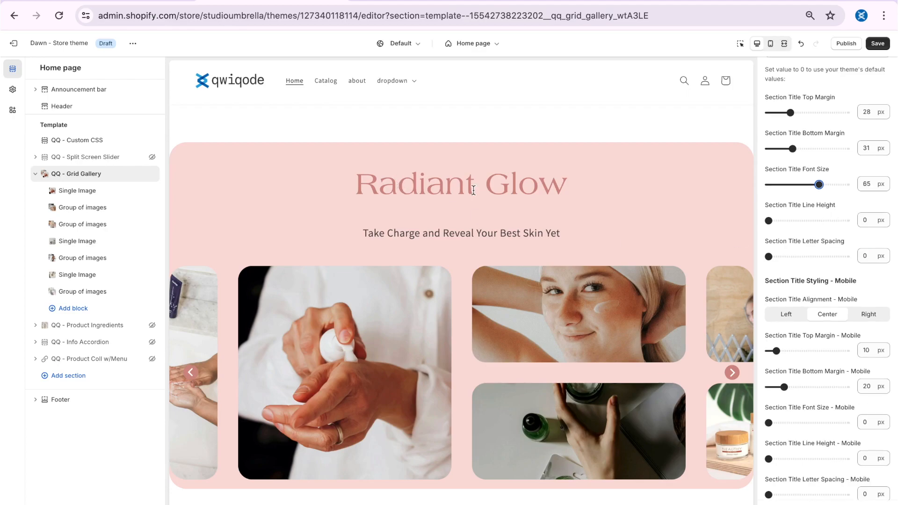
left_click(486, 221)
left_click_drag(426, 180, 550, 180)
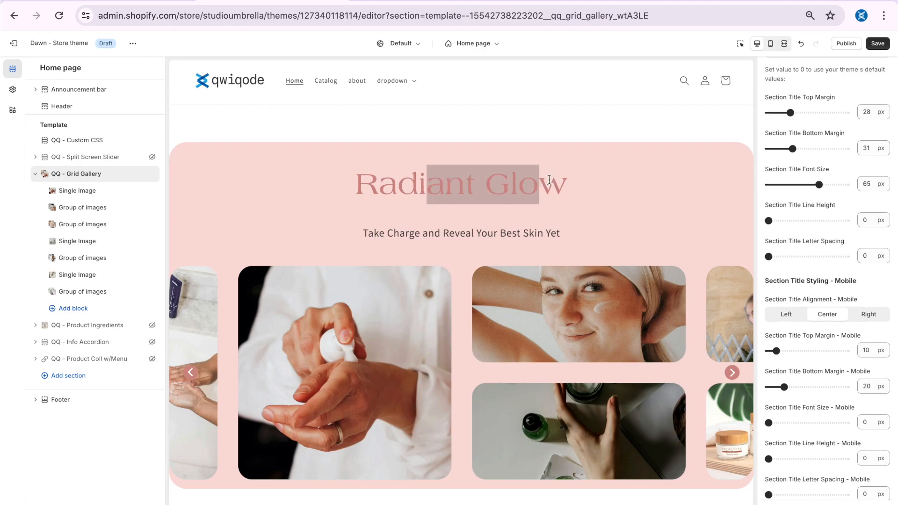
left_click(550, 180)
Try a narrower section header max width that wraps the title onto two lines, and restore it to 100%
scroll(845, 260, "up", 15)
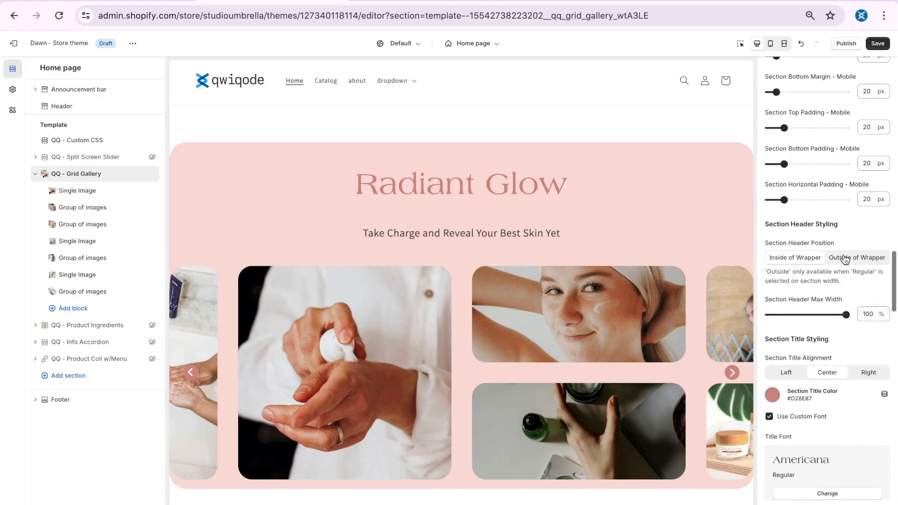
left_click_drag(843, 339, 772, 327)
scroll(777, 328, "down", 9)
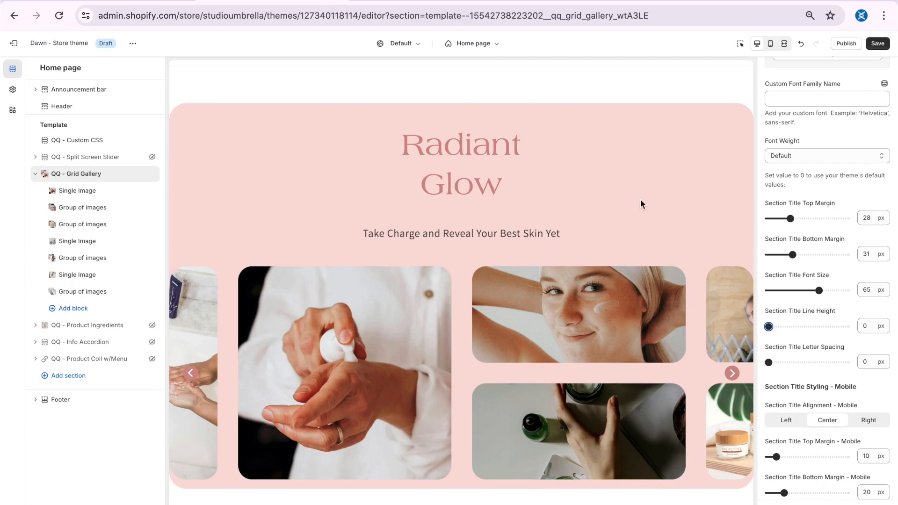
scroll(817, 285, "up", 8)
left_click(798, 265)
left_click_drag(800, 266, 847, 266)
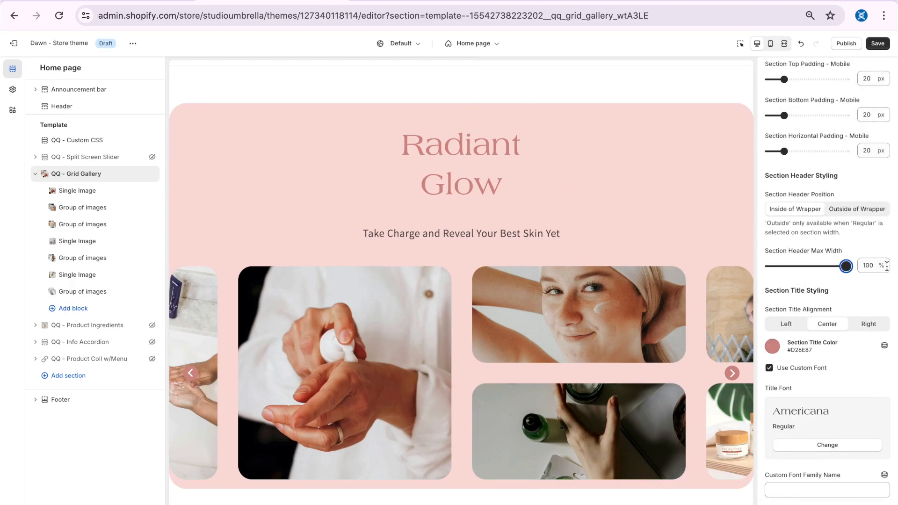
Try a letter spacing of 10 px for the section title and return it to 0 px
scroll(834, 271, "down", 10)
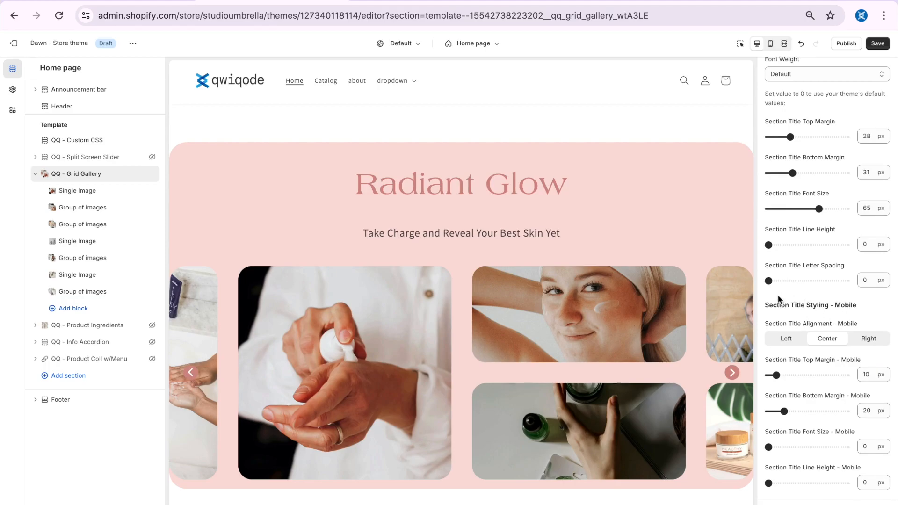
left_click_drag(770, 282, 856, 283)
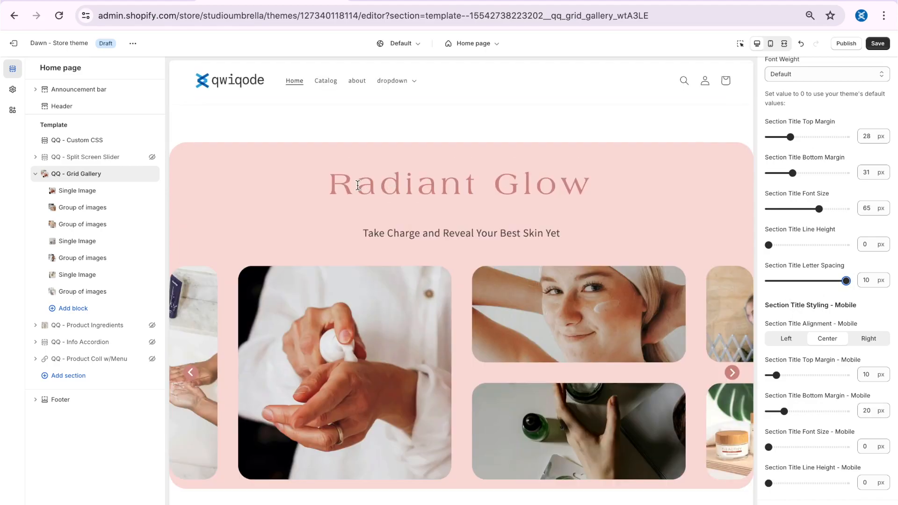
left_click_drag(847, 281, 746, 280)
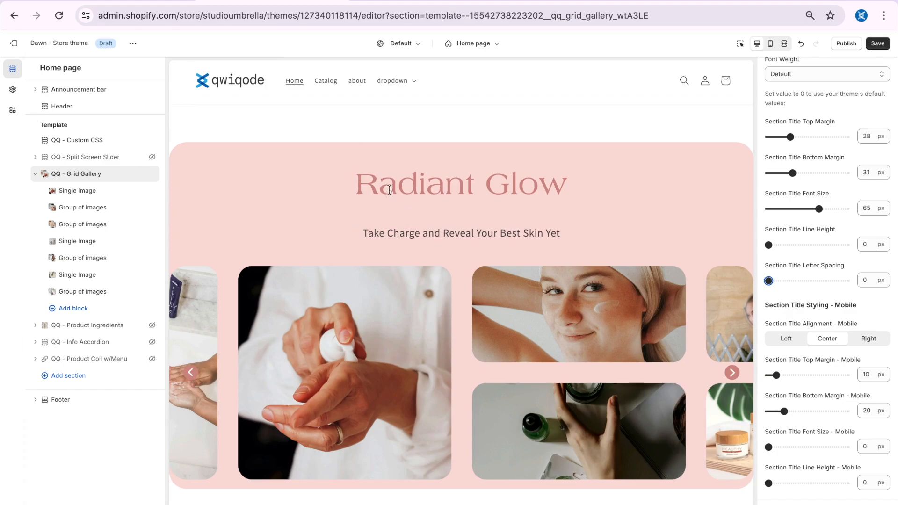
Browse the fonts available for the section textblock and keep Anonymous Pro
scroll(821, 164, "down", 10)
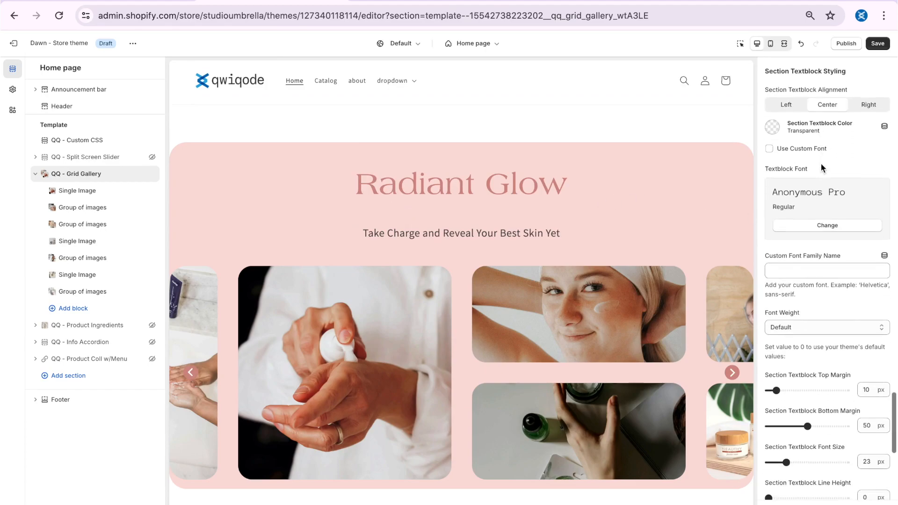
left_click_drag(392, 238, 487, 236)
left_click(821, 219)
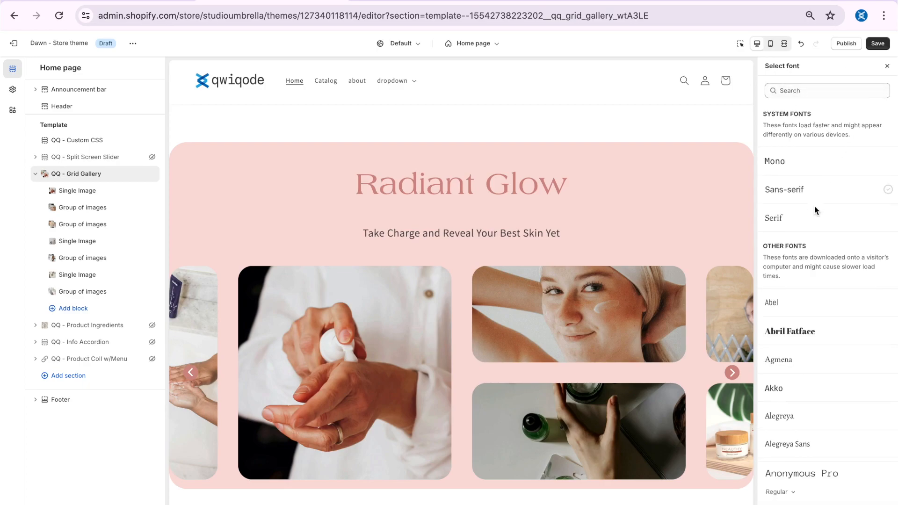
scroll(808, 310, "down", 4)
left_click(802, 391)
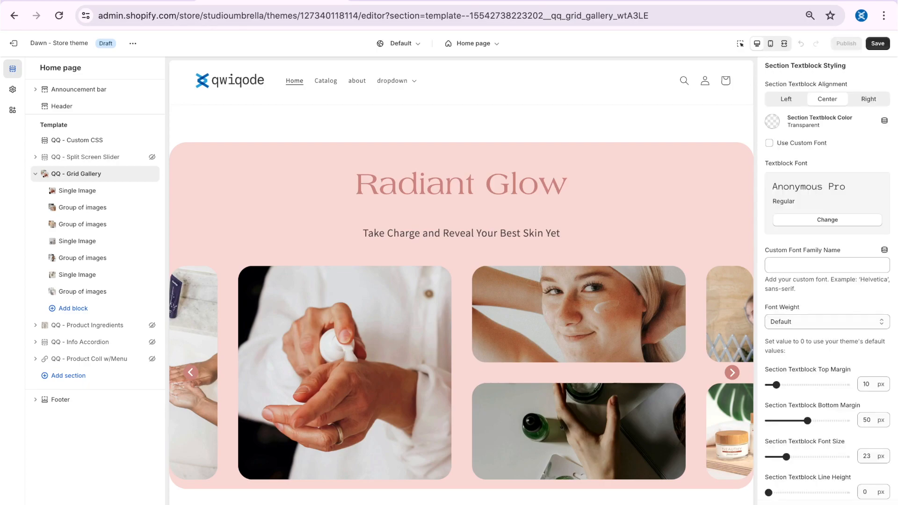
Set the section textblock's font weight to 600
scroll(836, 304, "down", 1)
left_click(835, 293)
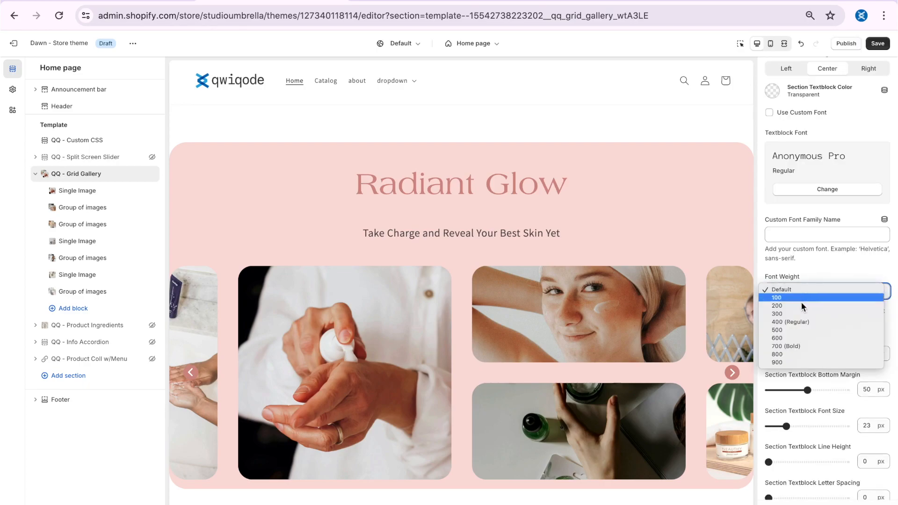
left_click(798, 339)
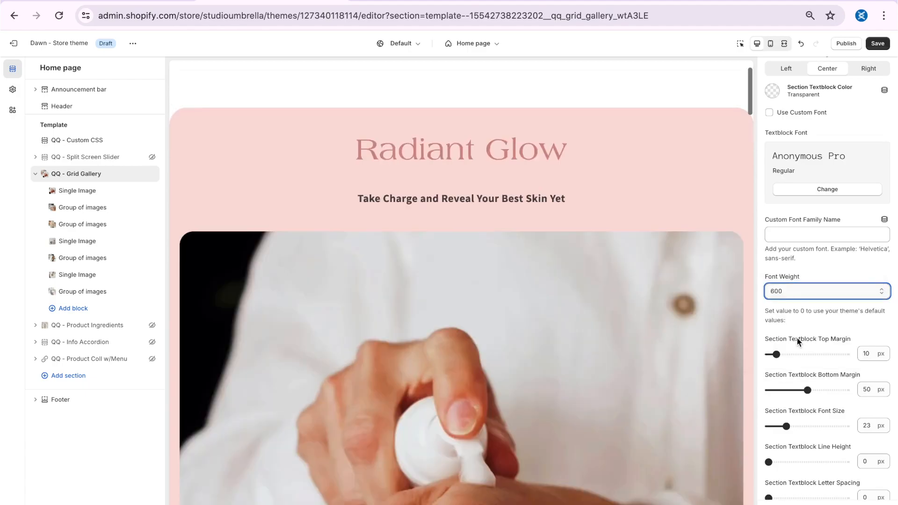
Set the section textblock's bottom margin to 25 px and its font size to 16 px
scroll(809, 280, "down", 3)
scroll(810, 283, "down", 1)
left_click_drag(807, 239, 789, 240)
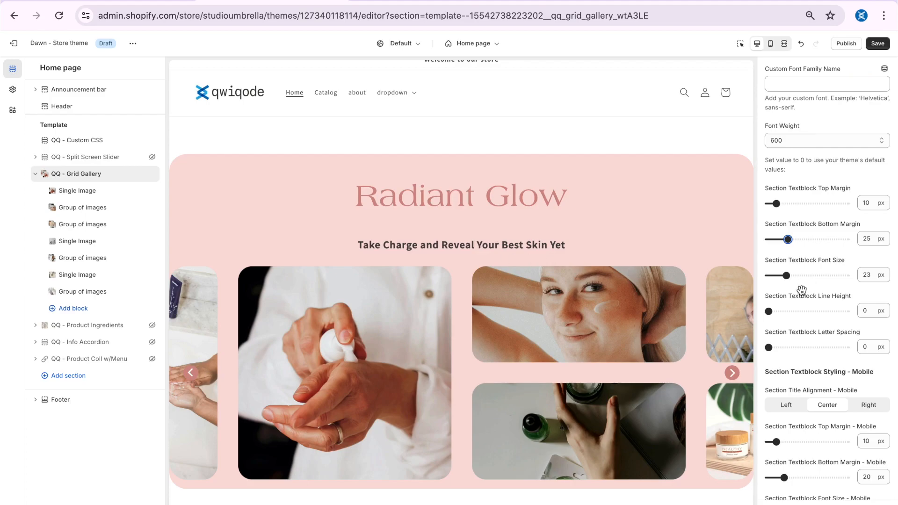
scroll(805, 293, "down", 2)
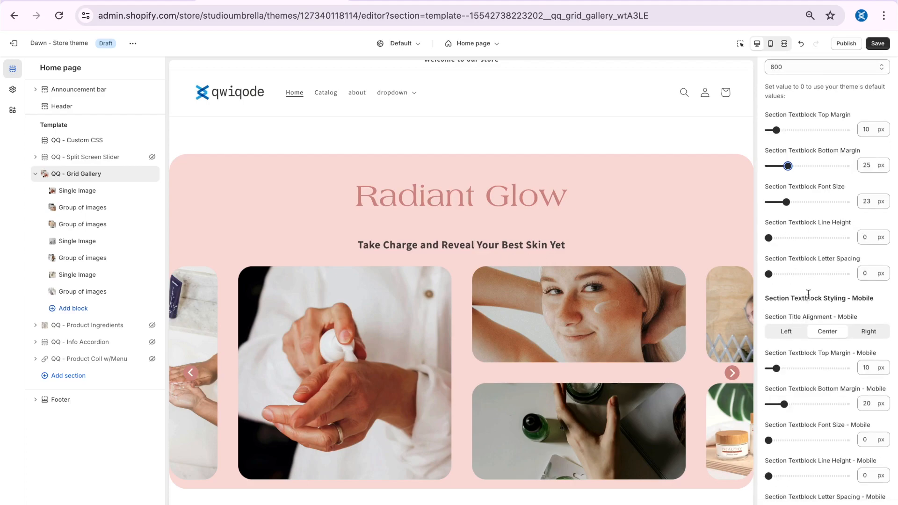
scroll(808, 294, "up", 2)
left_click_drag(787, 280, 781, 279)
Set the section textblock color to #334FB4 and the section title's bottom margin to 8 px
scroll(813, 294, "up", 6)
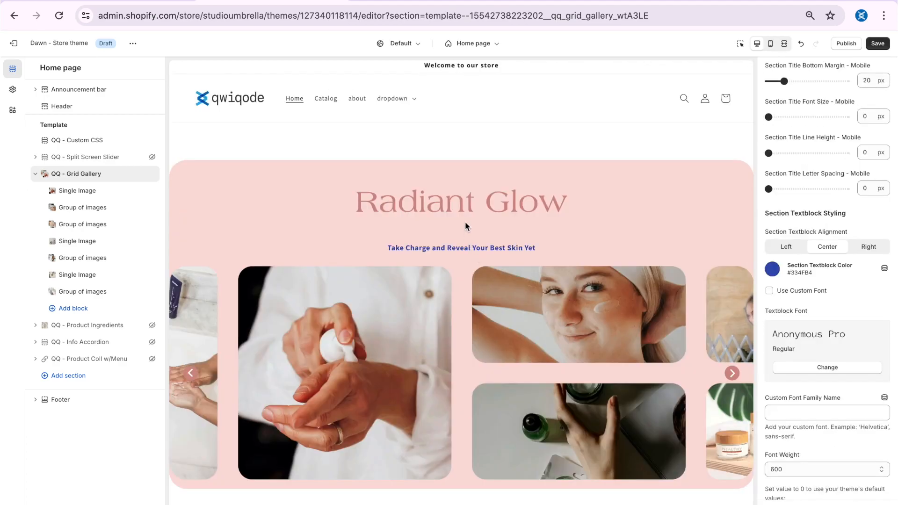
scroll(829, 341, "up", 7)
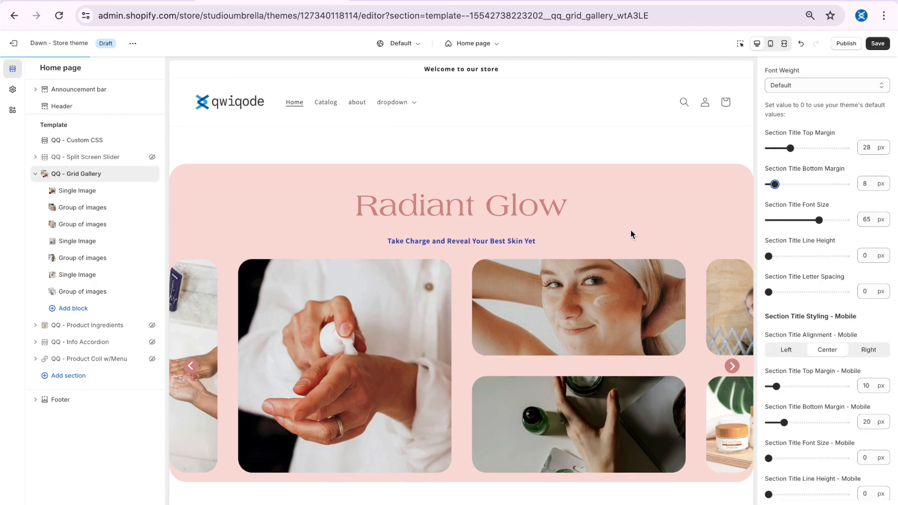
Set the section textblock's bottom margin to 45 px and save the theme changes
scroll(812, 340, "down", 4)
scroll(813, 340, "down", 10)
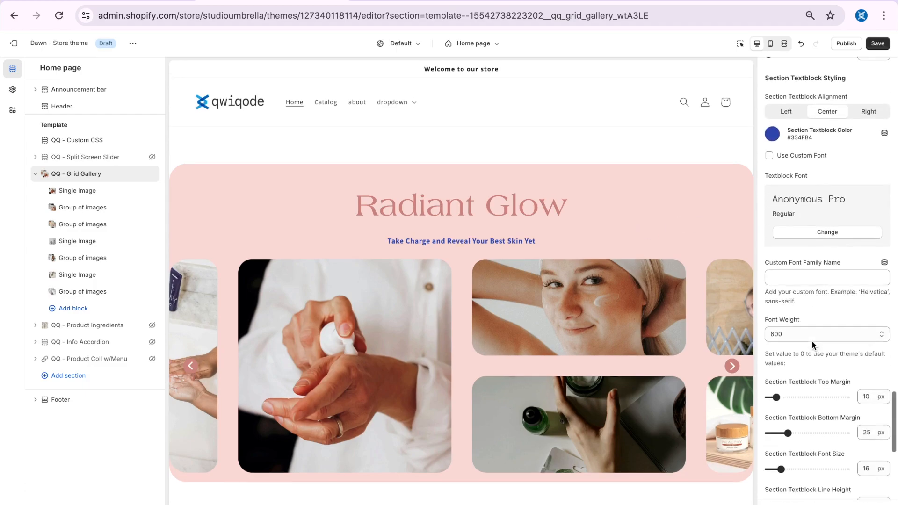
scroll(778, 237, "up", 1)
scroll(777, 238, "down", 1)
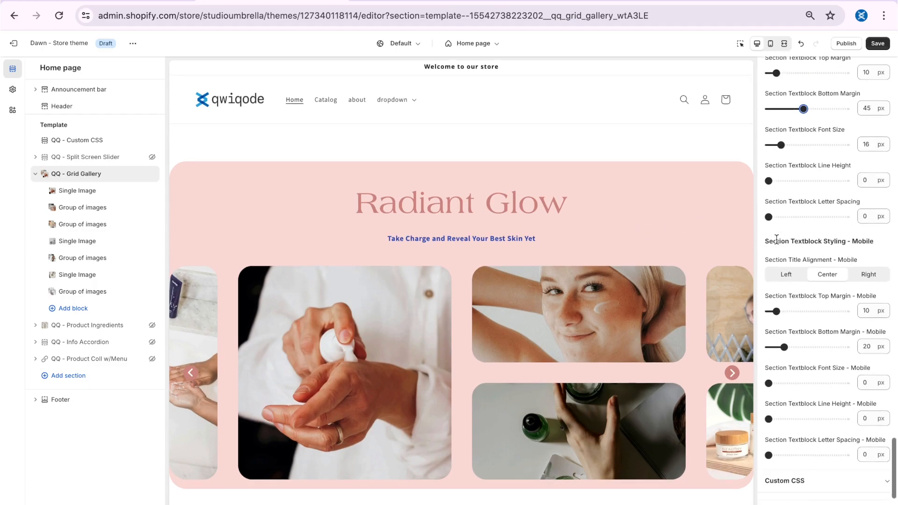
left_click(878, 45)
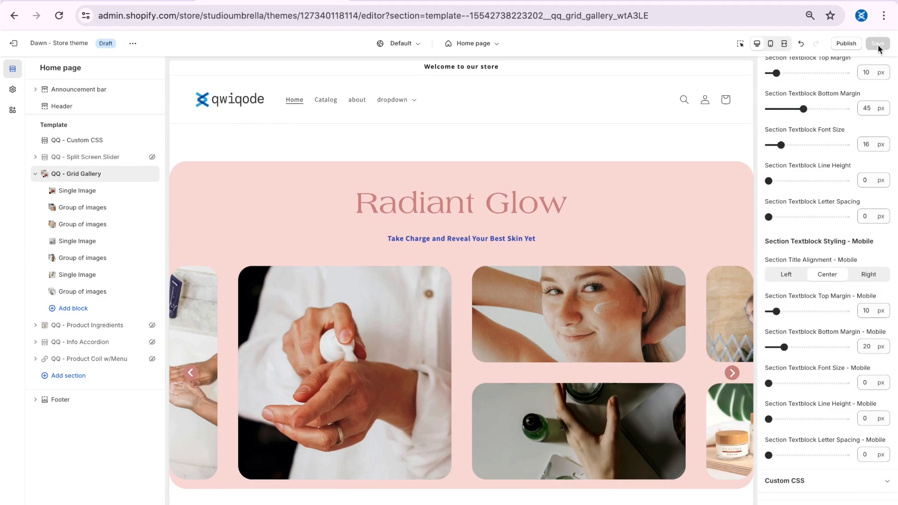